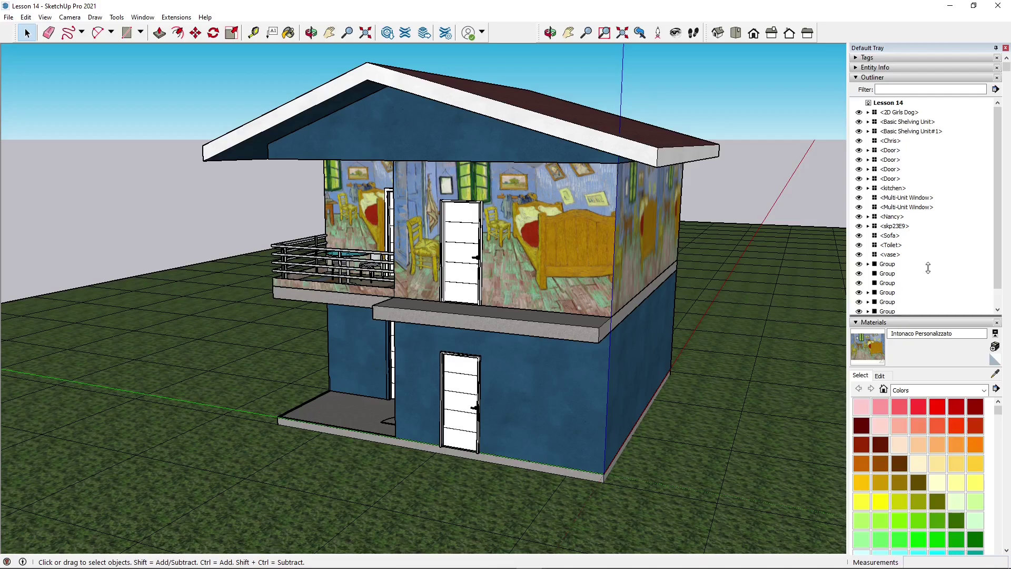
# Shorten the Outliner list and examine the house's exterior, including its front, side and roof.
pyautogui.moveTo(928, 268); pyautogui.dragTo(928, 267)
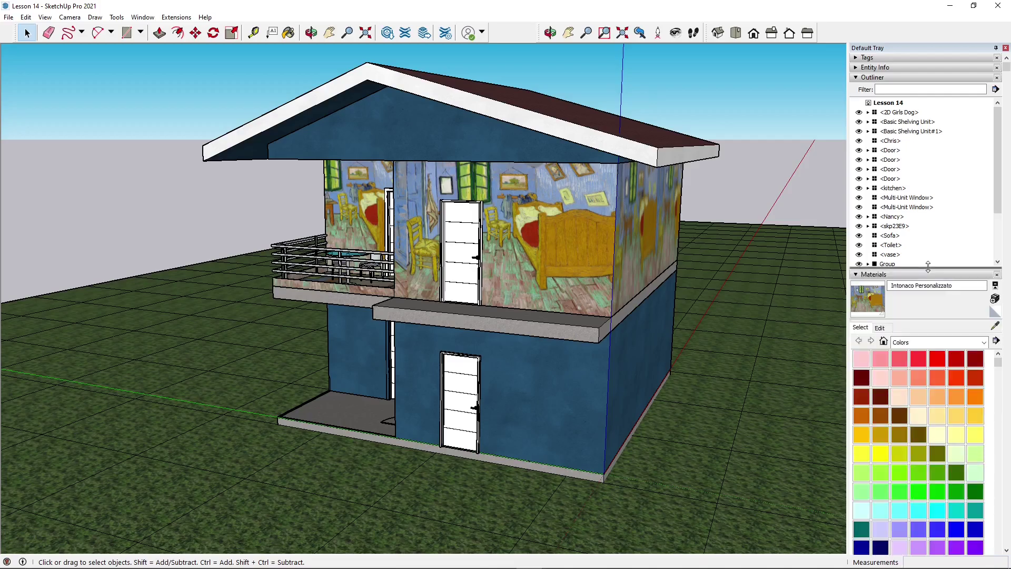
pyautogui.moveTo(394, 226); pyautogui.dragTo(526, 289, button='middle')
pyautogui.scroll(-3, 617, 313)
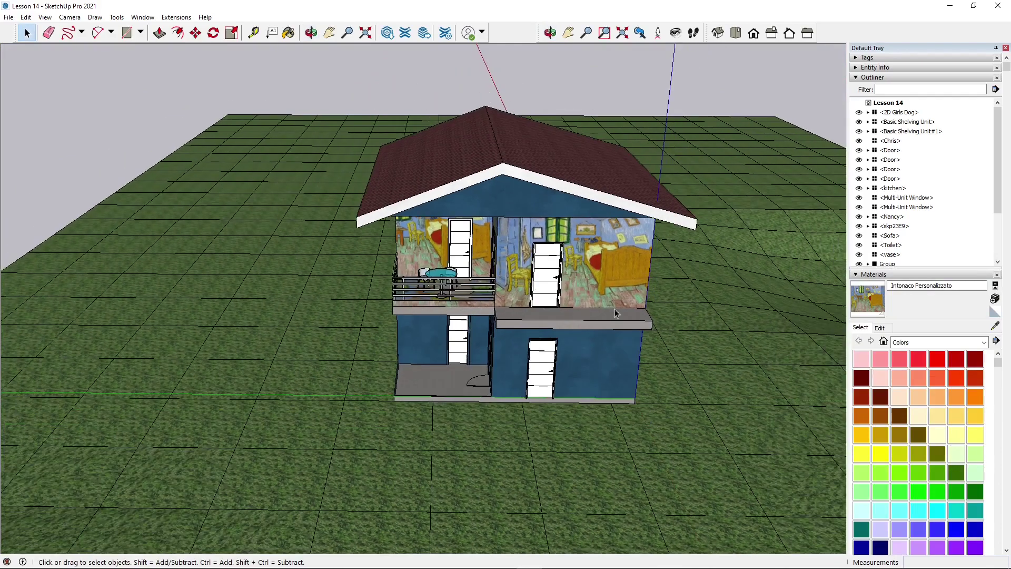
pyautogui.moveTo(616, 312); pyautogui.dragTo(502, 318, button='middle')
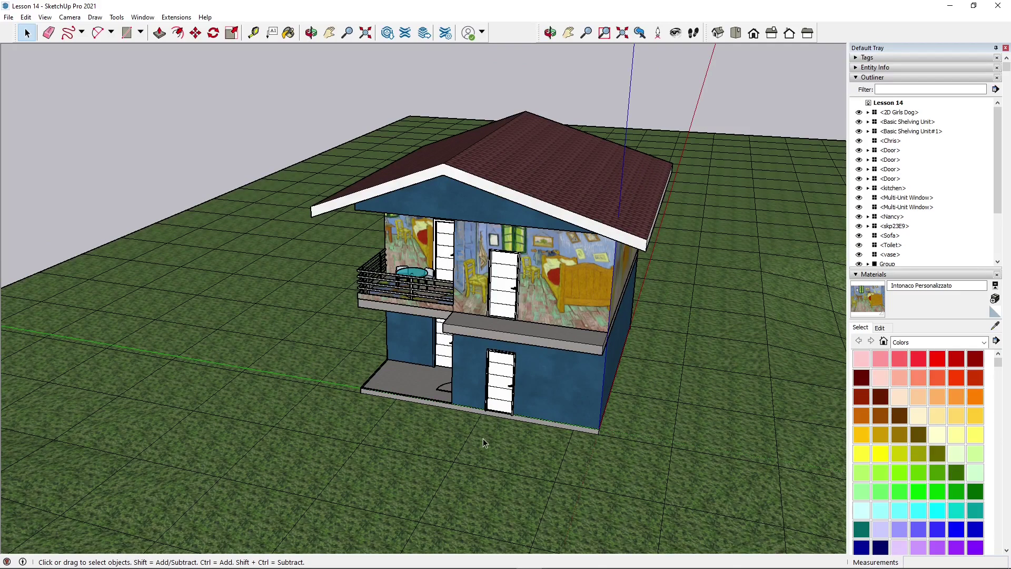
pyautogui.moveTo(485, 443); pyautogui.dragTo(399, 407, button='middle')
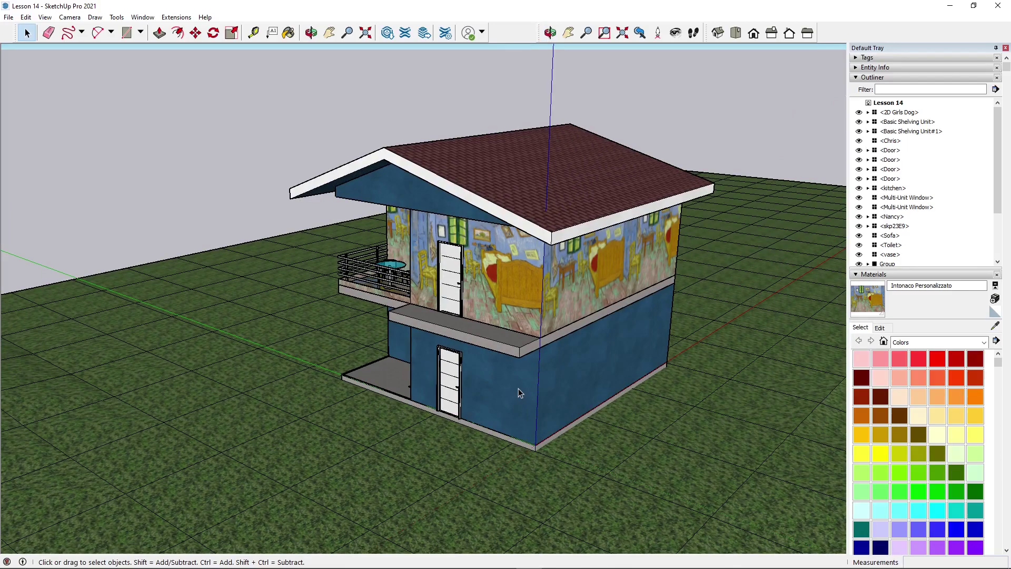
pyautogui.moveTo(509, 358); pyautogui.dragTo(450, 282, button='middle')
pyautogui.scroll(-3, 660, 332)
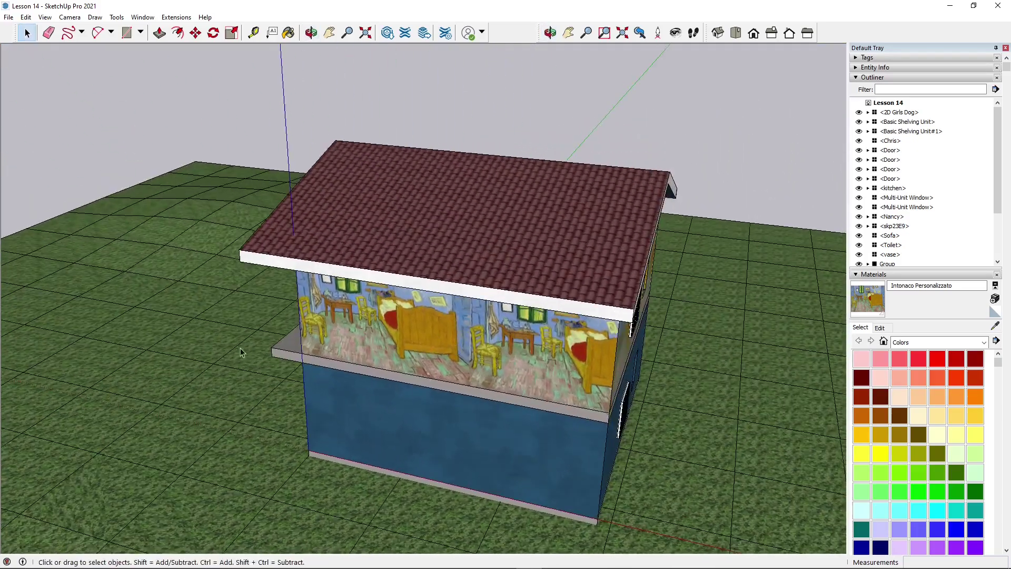
pyautogui.moveTo(241, 350); pyautogui.dragTo(401, 266, button='middle')
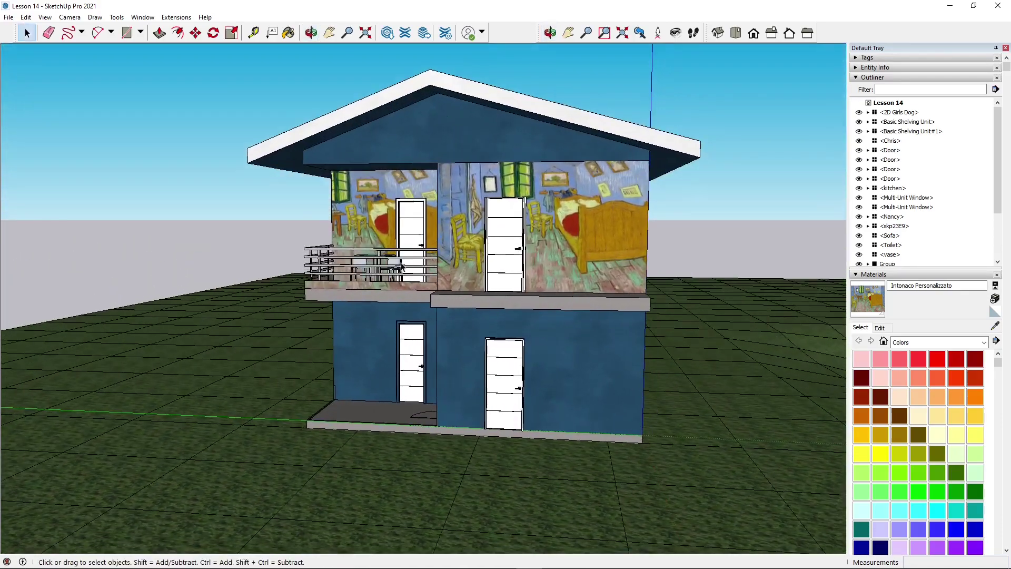
pyautogui.scroll(2, 543, 419)
# Select the ground-floor walls group, switch the selection to the upper-floor walls group, and inspect their materials around the facades.
pyautogui.moveTo(579, 343); pyautogui.dragTo(500, 318, button='middle')
pyautogui.click(499, 318)
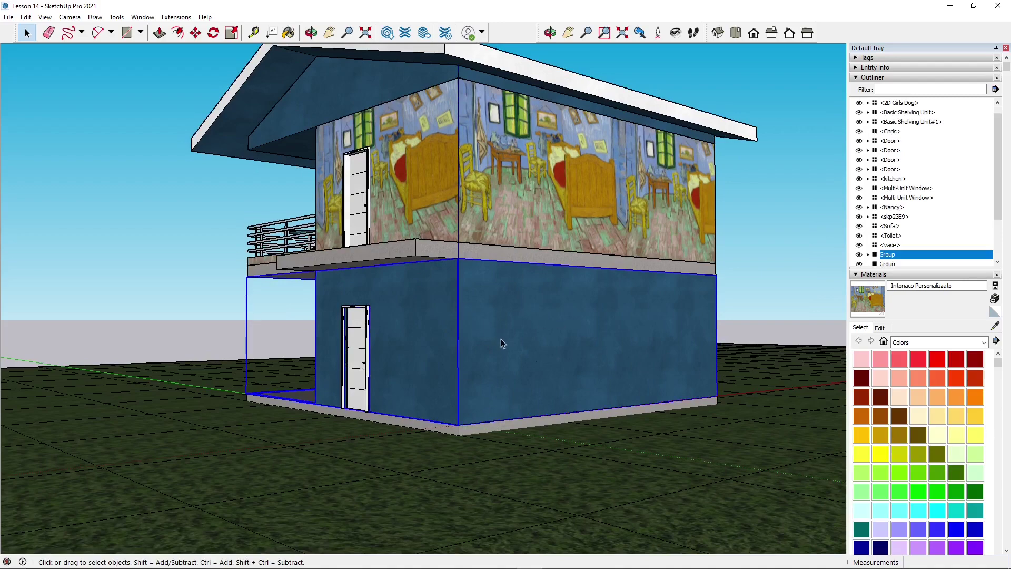
pyautogui.moveTo(501, 339); pyautogui.dragTo(443, 360, button='middle')
pyautogui.click(532, 211)
pyautogui.moveTo(406, 295); pyautogui.dragTo(415, 330, button='middle')
pyautogui.scroll(5, 409, 280)
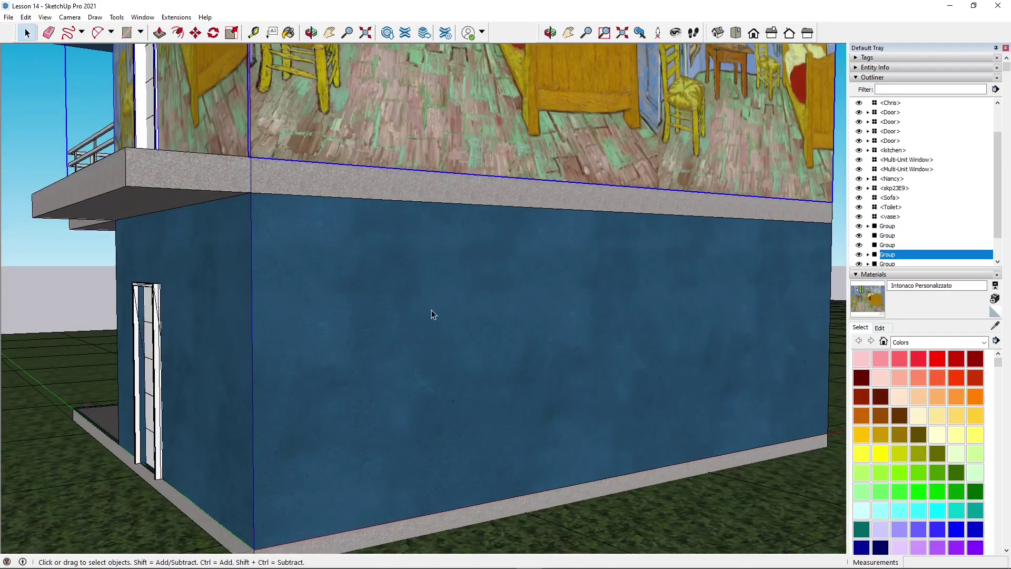
pyautogui.moveTo(420, 326); pyautogui.dragTo(239, 318, button='middle')
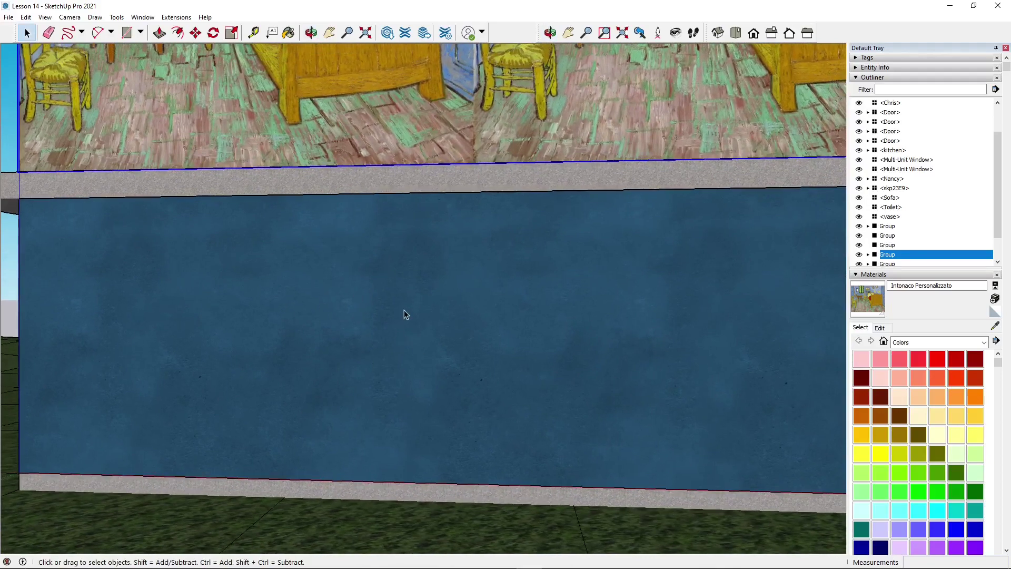
pyautogui.scroll(-5, 408, 304)
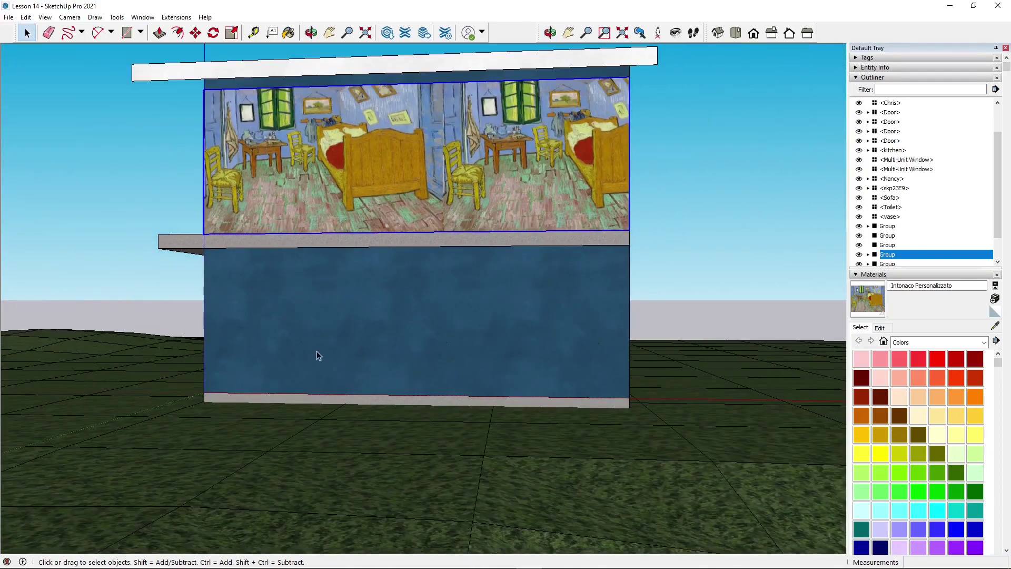
pyautogui.moveTo(317, 351); pyautogui.dragTo(674, 384, button='middle')
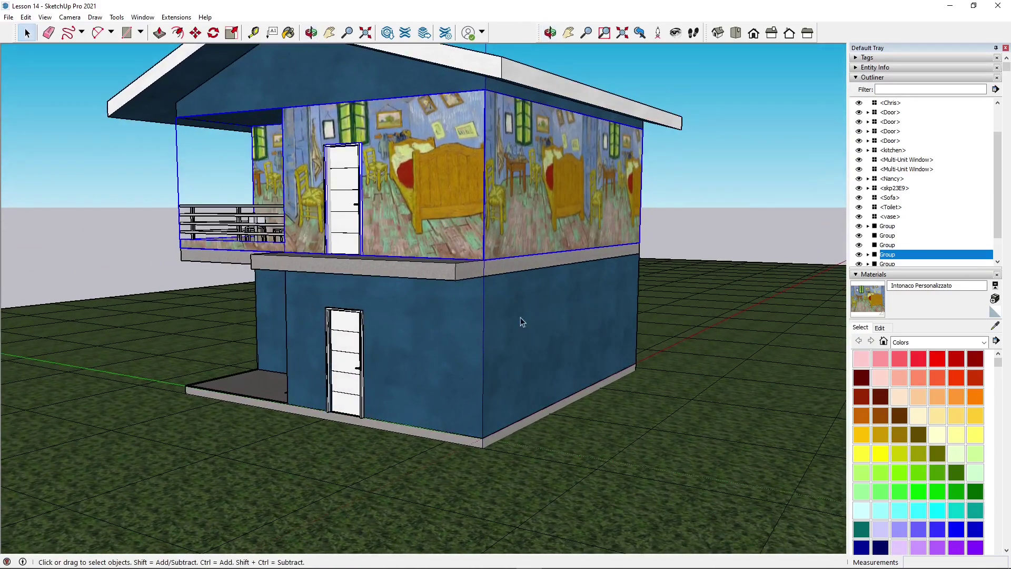
pyautogui.moveTo(322, 407); pyautogui.dragTo(435, 98, button='middle')
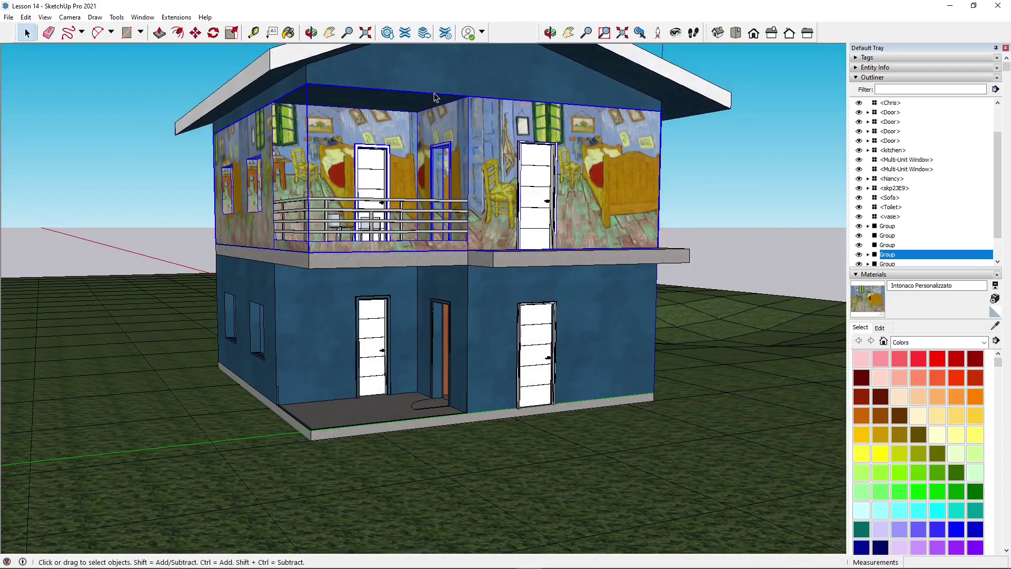
pyautogui.moveTo(307, 367); pyautogui.dragTo(463, 362, button='middle')
pyautogui.scroll(3, 467, 361)
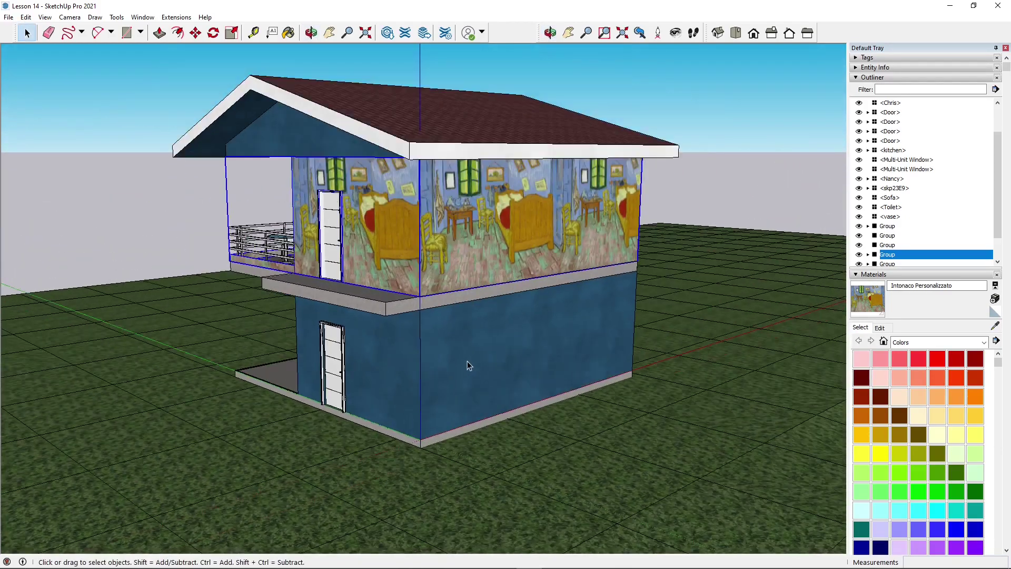
# Compare the blue ground-floor walls with the painting-textured upper-floor walls on the side facade, selecting each group in turn.
pyautogui.moveTo(526, 413); pyautogui.dragTo(416, 350, button='middle')
pyautogui.click(416, 350)
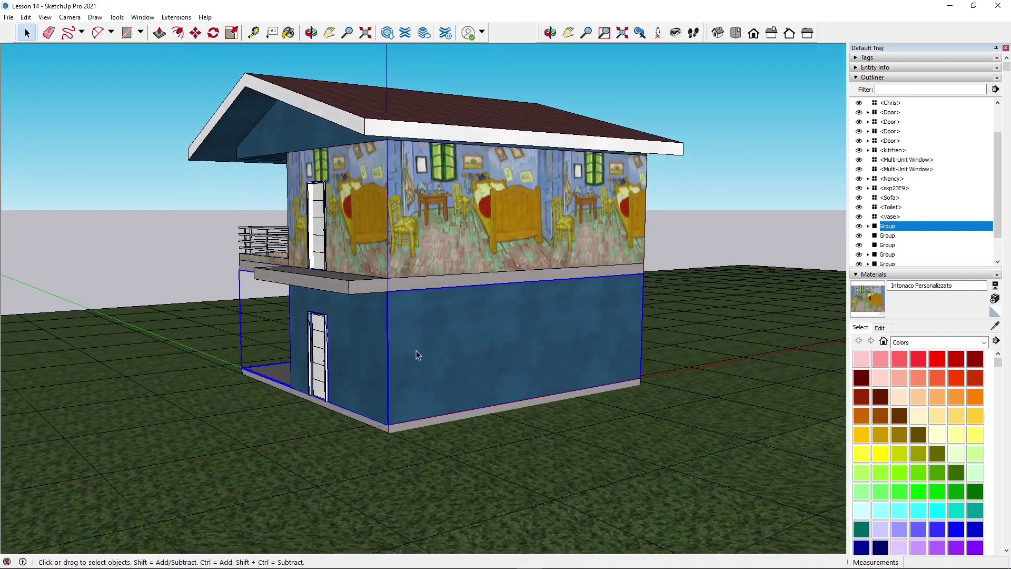
pyautogui.moveTo(469, 370); pyautogui.dragTo(429, 362, button='middle')
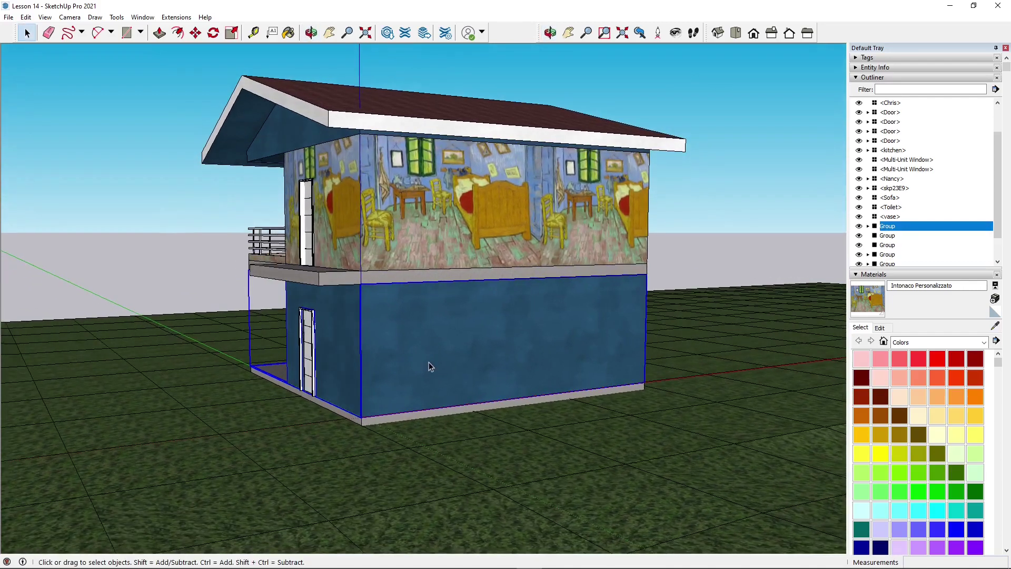
pyautogui.click(441, 205)
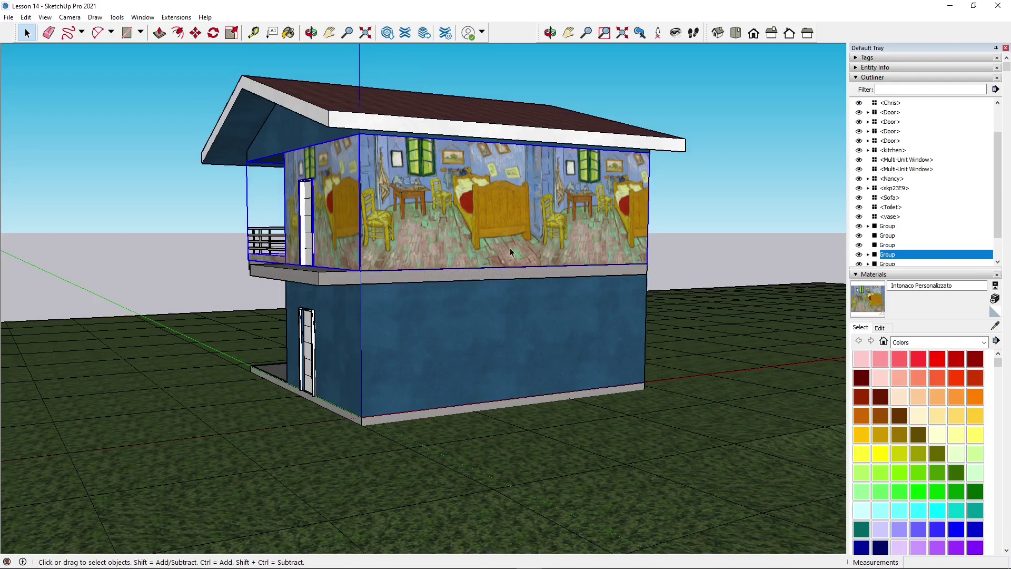
pyautogui.moveTo(510, 252); pyautogui.dragTo(419, 259, button='middle')
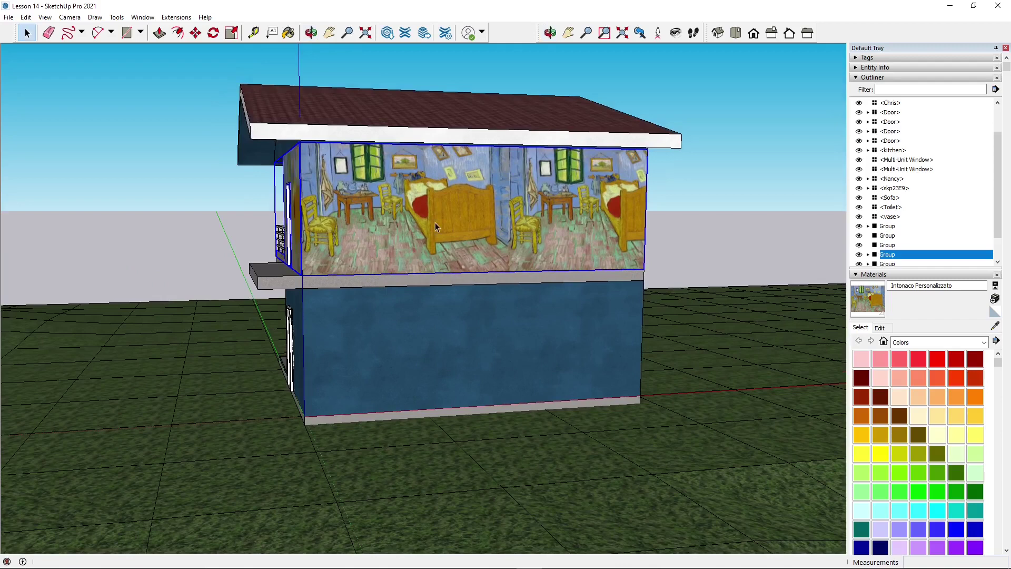
pyautogui.scroll(1, 435, 223)
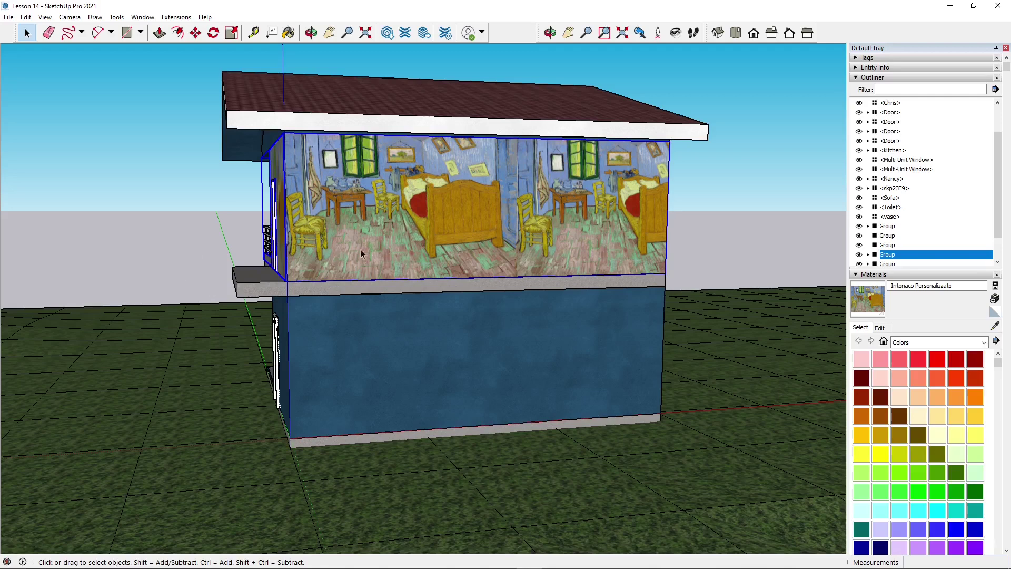
pyautogui.moveTo(362, 254); pyautogui.dragTo(479, 194, button='middle')
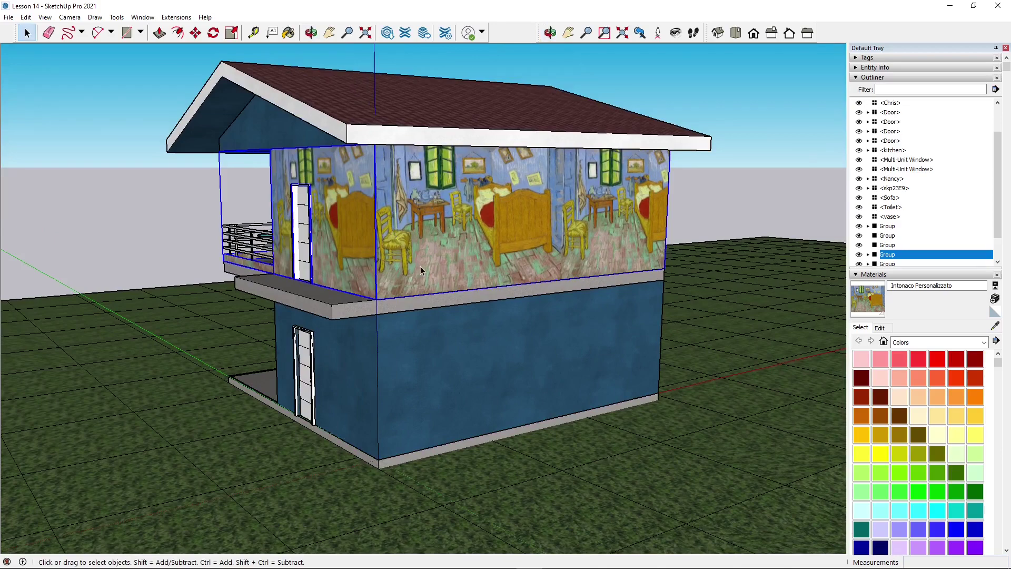
# Clear the selection and examine the side facade, entrance canopy and roof from low and raised viewpoints.
pyautogui.click(711, 194)
pyautogui.moveTo(394, 294); pyautogui.dragTo(319, 296, button='middle')
pyautogui.moveTo(475, 311); pyautogui.dragTo(415, 195, button='middle')
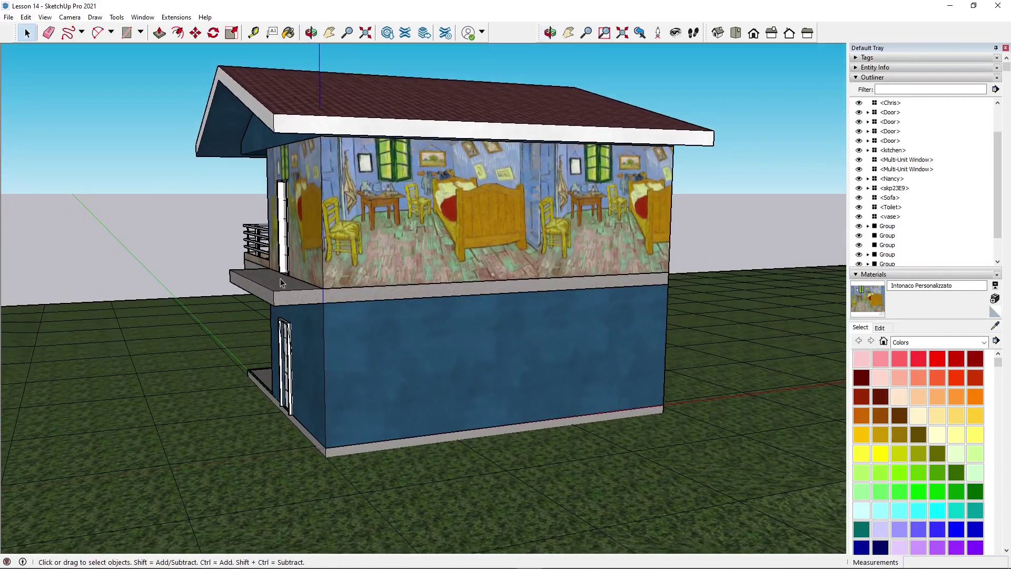
pyautogui.moveTo(467, 230); pyautogui.dragTo(440, 372, button='middle')
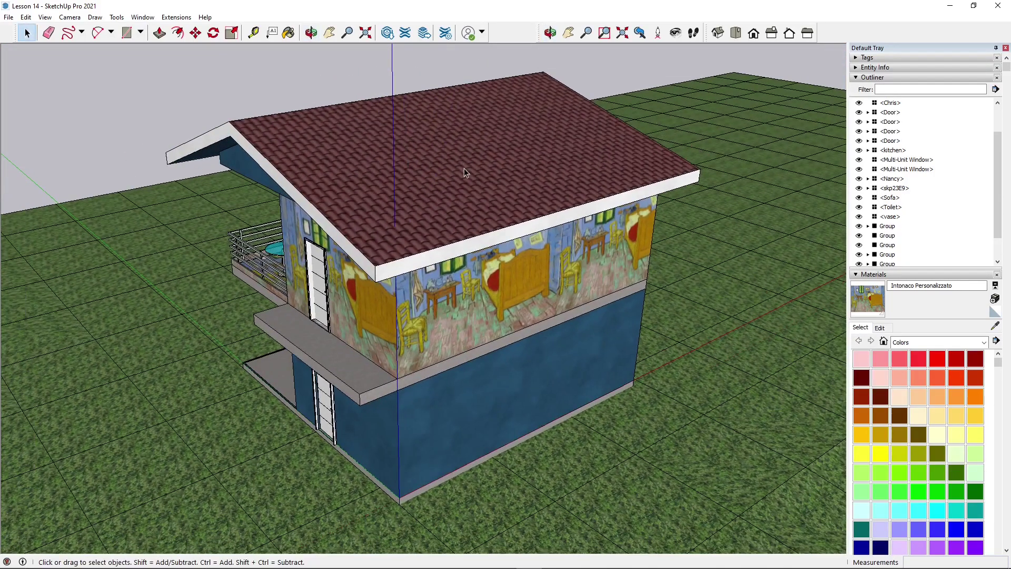
pyautogui.moveTo(464, 172); pyautogui.dragTo(476, 176, button='middle')
# Hide the roof and balcony railing groups to expose the upper floor's interior, keeping the grass terrain visible.
pyautogui.scroll(-3, 909, 190)
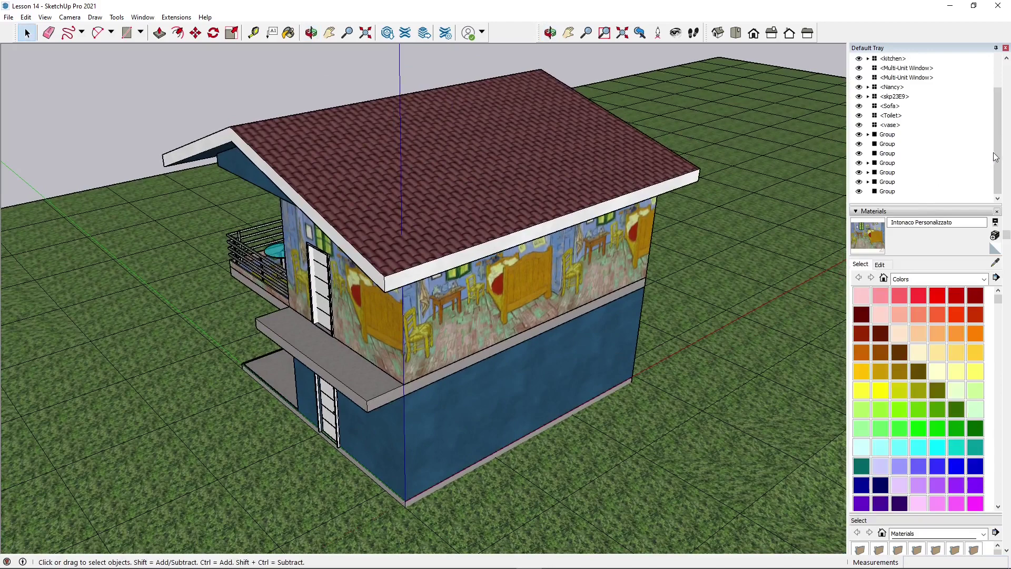
pyautogui.click(860, 191)
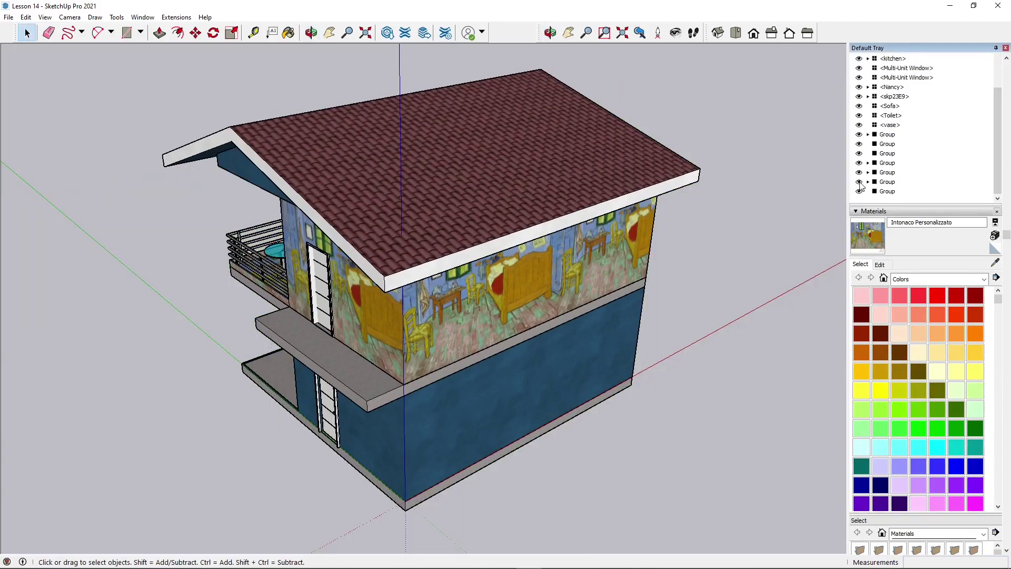
pyautogui.click(859, 182)
pyautogui.click(859, 172)
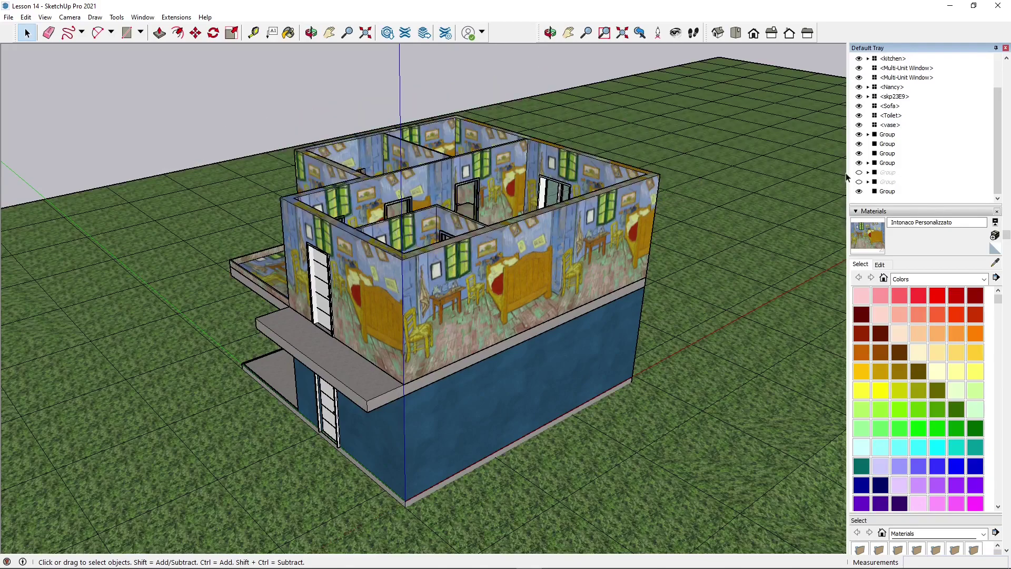
# Examine the upper floor's rooms, wall textures, red floor and furniture from above.
pyautogui.press('o')
pyautogui.moveTo(422, 305); pyautogui.dragTo(501, 317)
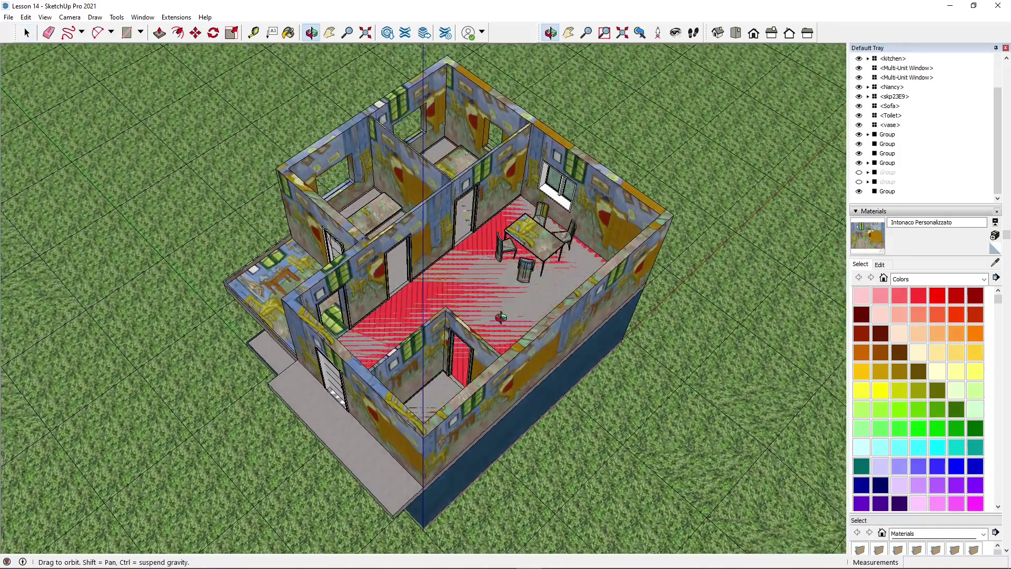
pyautogui.moveTo(501, 317); pyautogui.dragTo(497, 322, button='middle')
pyautogui.scroll(3, 494, 221)
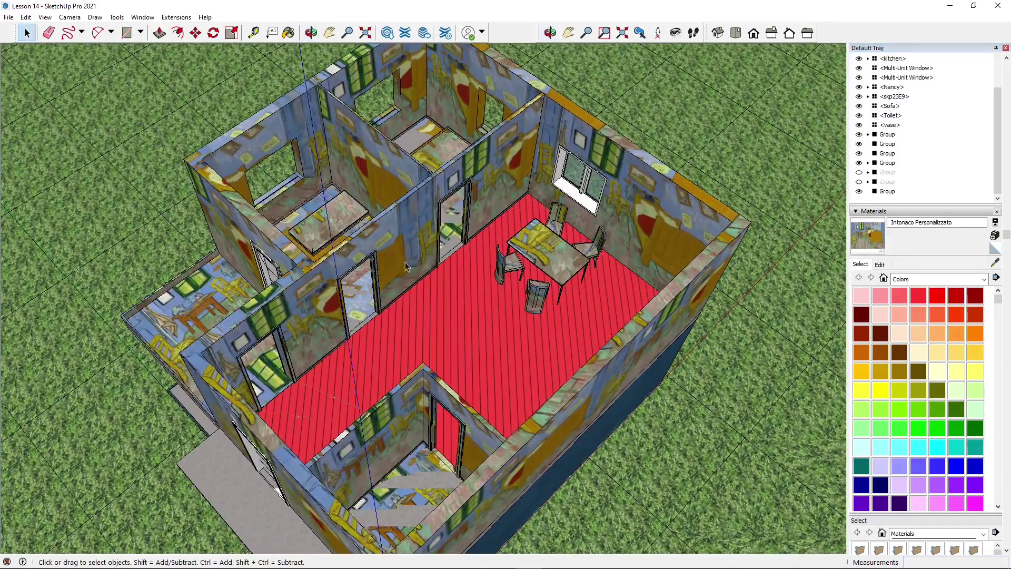
pyautogui.moveTo(405, 266); pyautogui.dragTo(533, 92, button='middle')
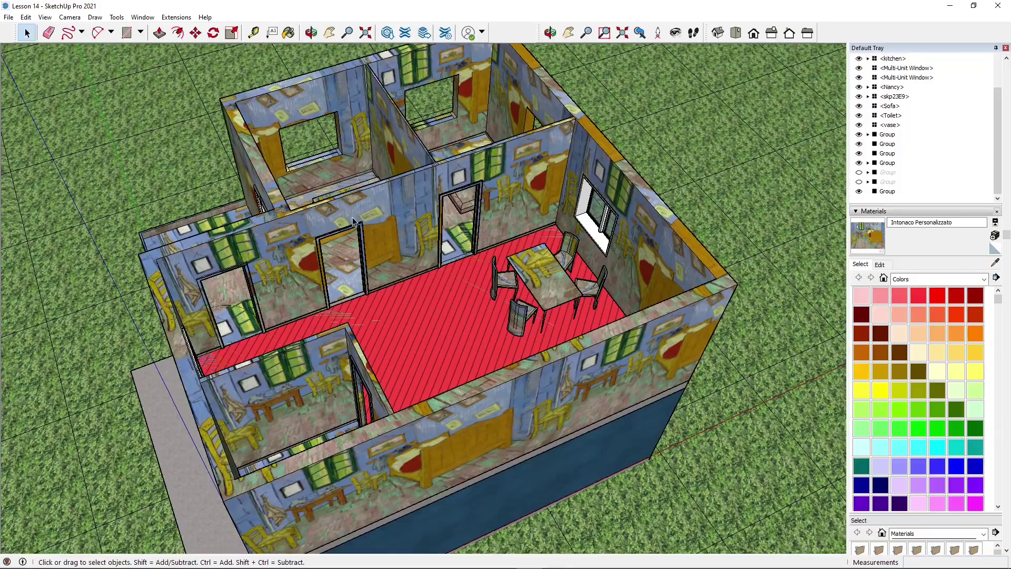
pyautogui.moveTo(413, 256); pyautogui.dragTo(384, 264, button='middle')
pyautogui.moveTo(557, 157); pyautogui.dragTo(482, 206, button='middle')
pyautogui.moveTo(441, 174); pyautogui.dragTo(355, 389, button='middle')
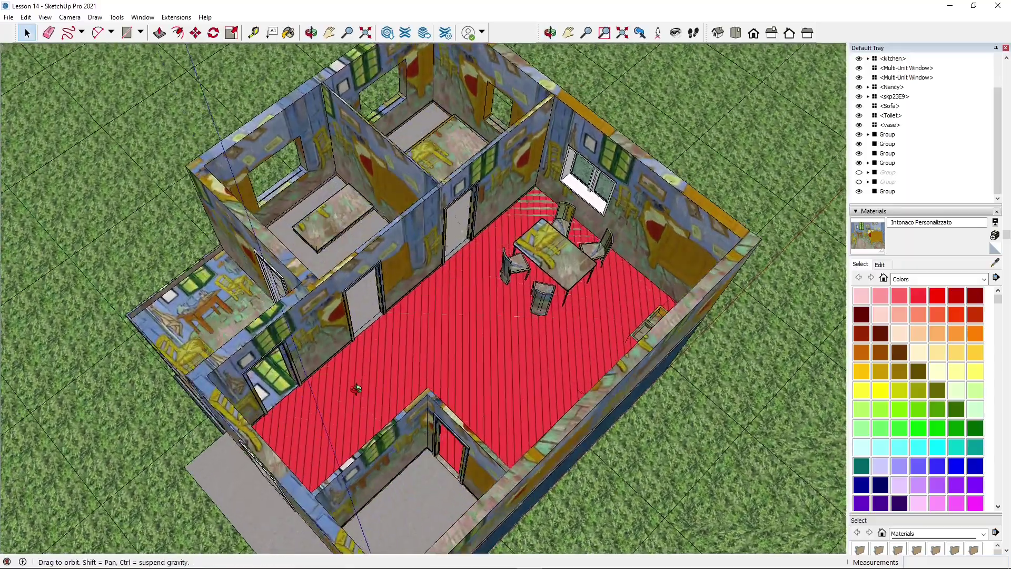
pyautogui.scroll(3, 429, 343)
pyautogui.moveTo(431, 349); pyautogui.dragTo(441, 250, button='middle')
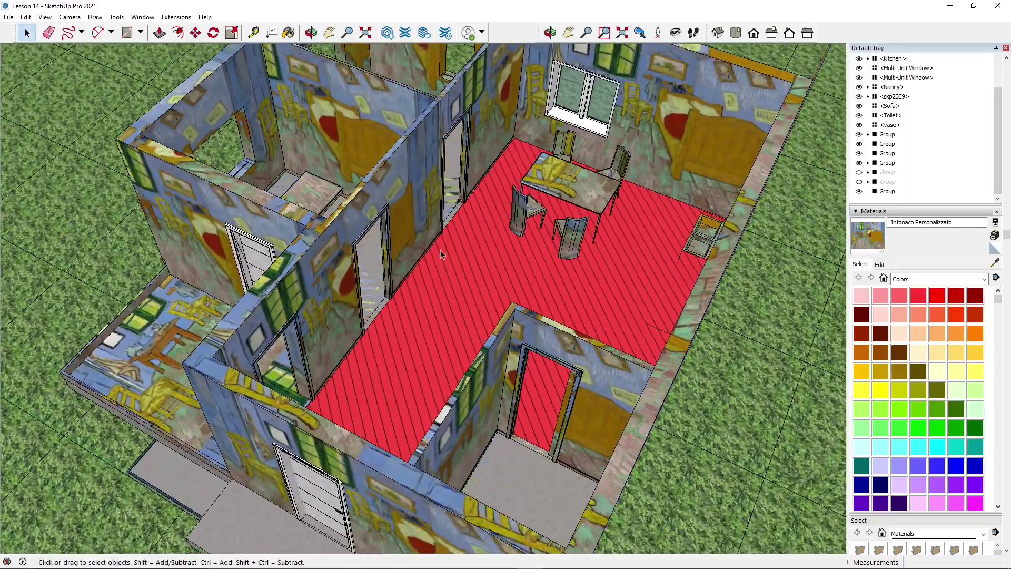
# Select the upper-floor walls group and open it for editing, with the whole floor in view.
pyautogui.moveTo(537, 268); pyautogui.dragTo(745, 254, button='middle')
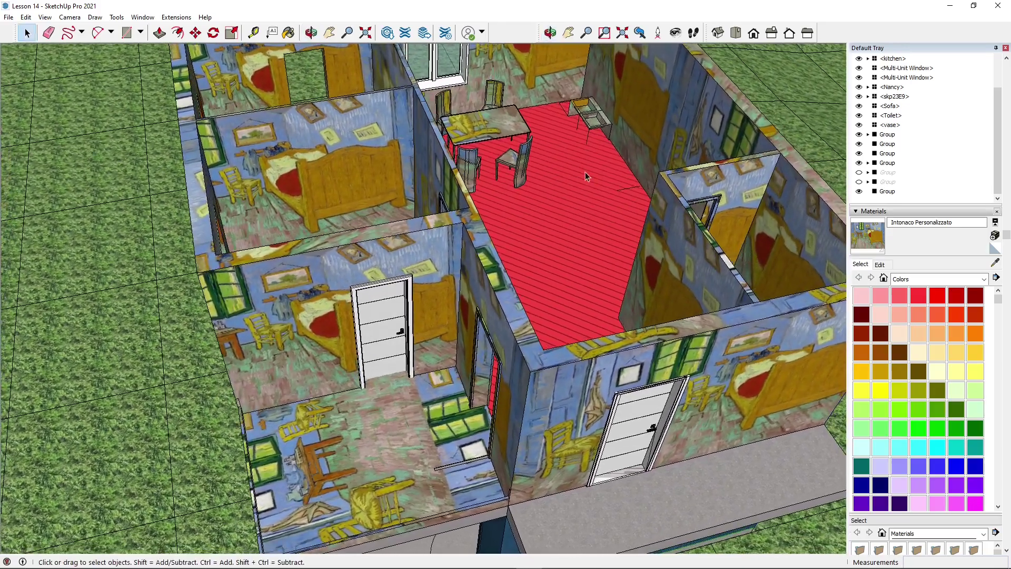
pyautogui.click(633, 190)
pyautogui.moveTo(622, 210); pyautogui.dragTo(632, 229, button='middle')
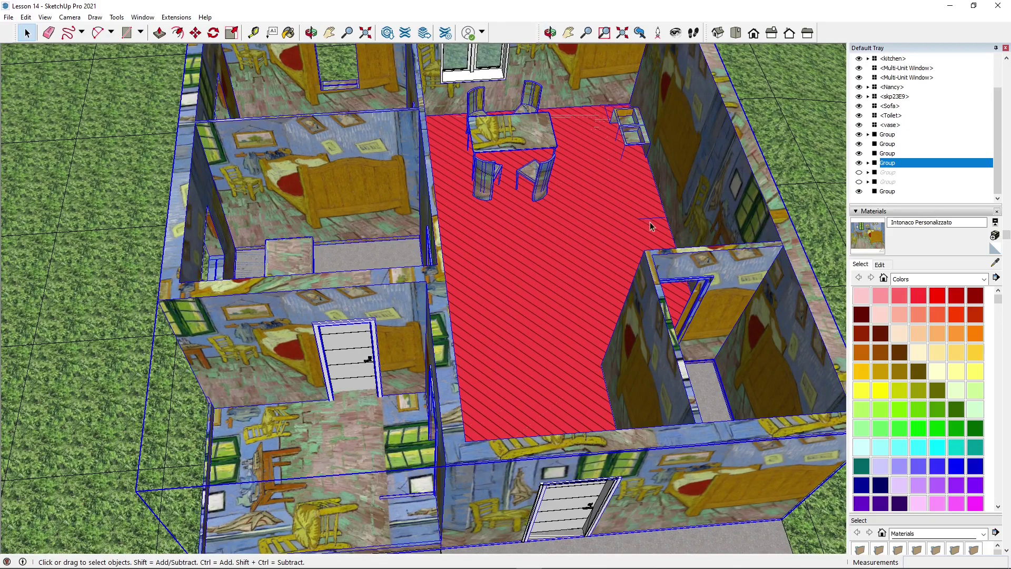
pyautogui.doubleClick(652, 223)
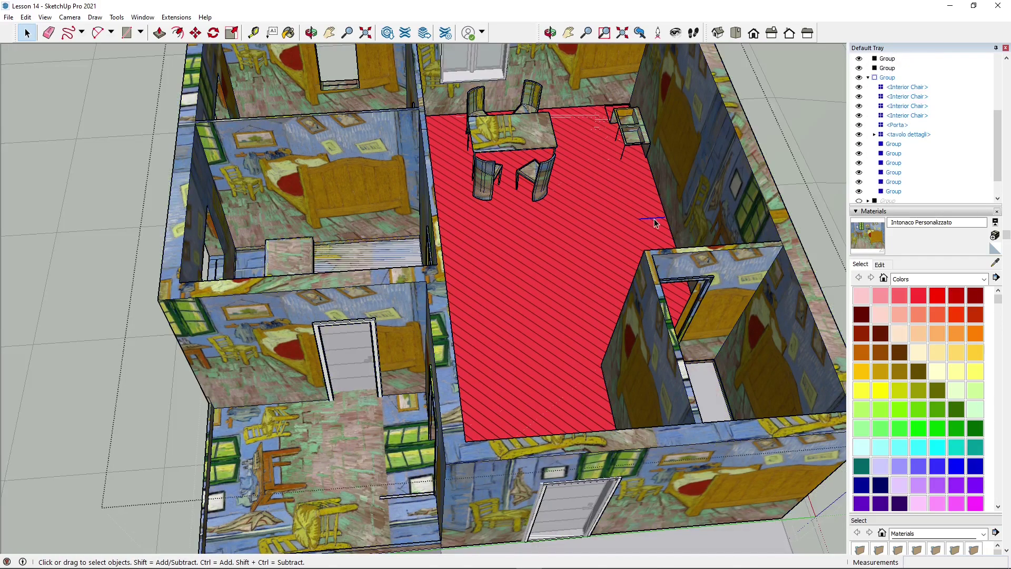
pyautogui.moveTo(605, 238); pyautogui.dragTo(420, 264, button='middle')
pyautogui.scroll(-3, 421, 266)
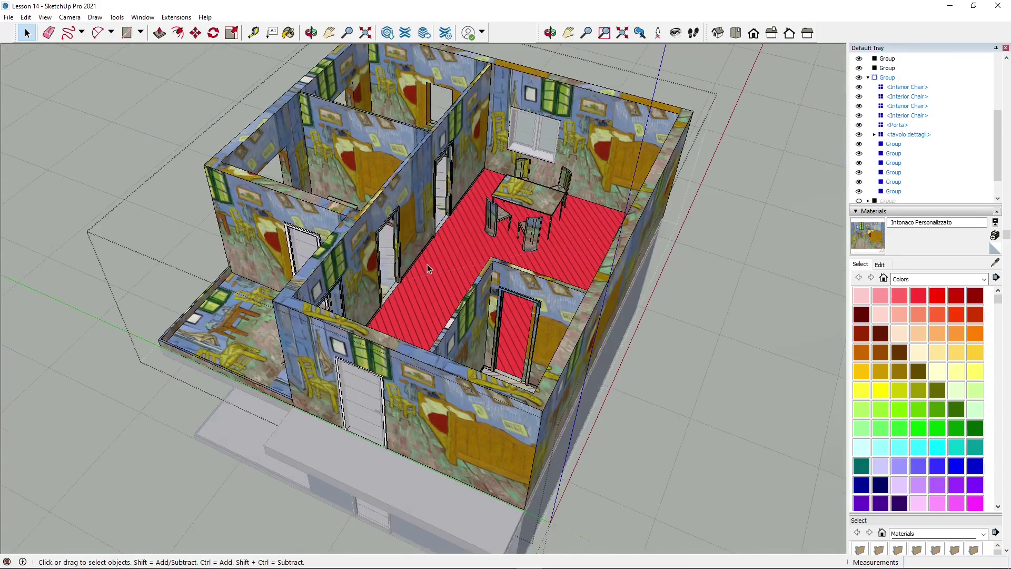
pyautogui.scroll(-1, 428, 255)
pyautogui.scroll(1, 472, 284)
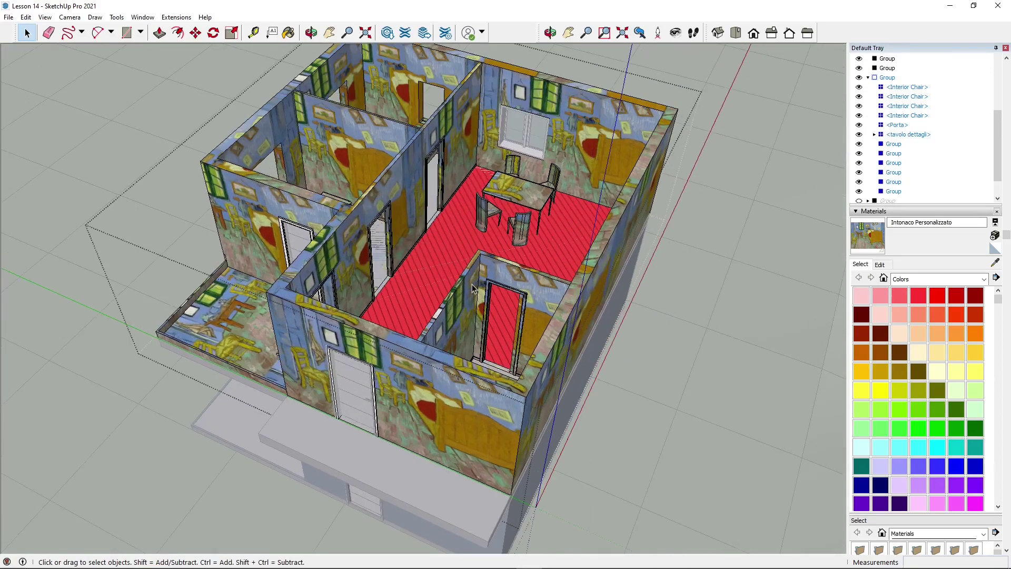
pyautogui.scroll(1, 472, 287)
pyautogui.scroll(-1, 448, 289)
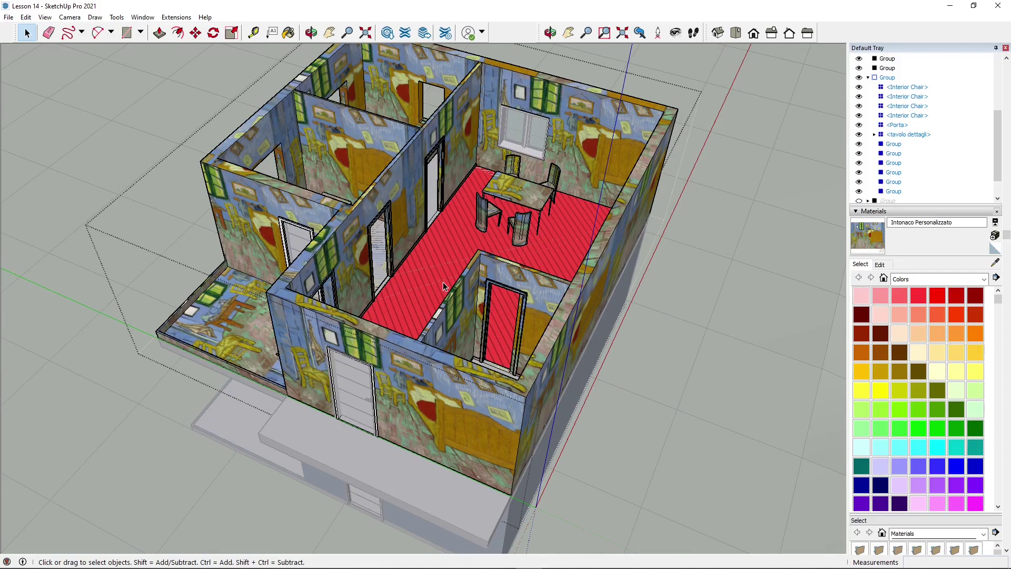
# Open the upper storey's red floor group for editing and select its top face.
pyautogui.click(456, 254)
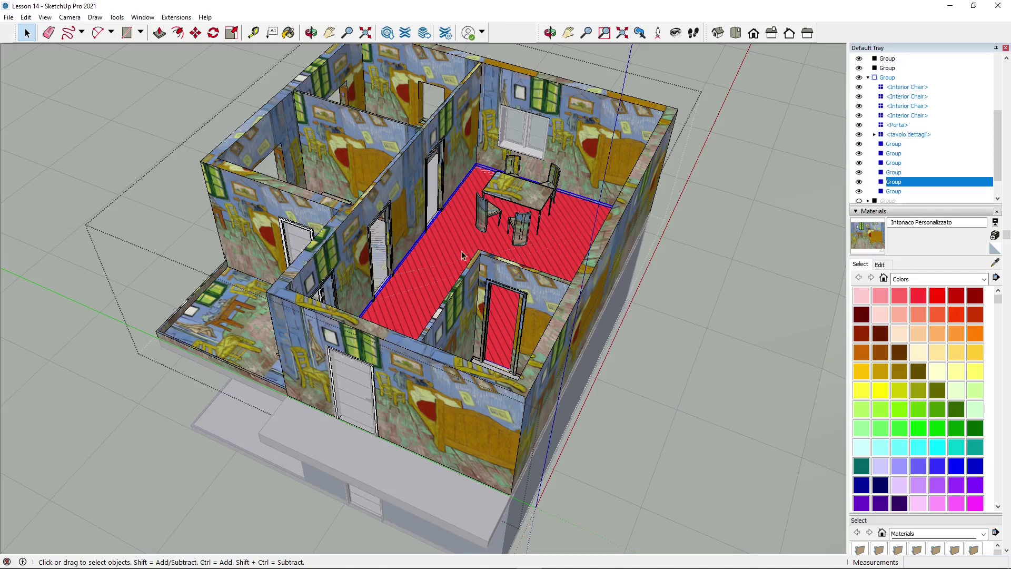
pyautogui.doubleClick(461, 251)
pyautogui.scroll(3, 463, 257)
pyautogui.scroll(2, 462, 242)
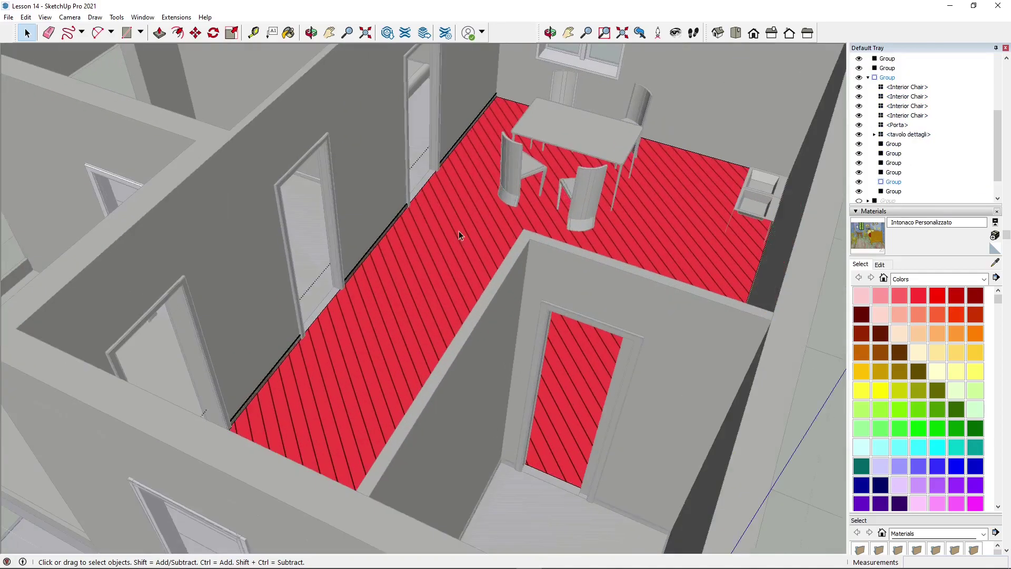
pyautogui.scroll(4, 432, 249)
pyautogui.scroll(-2, 431, 244)
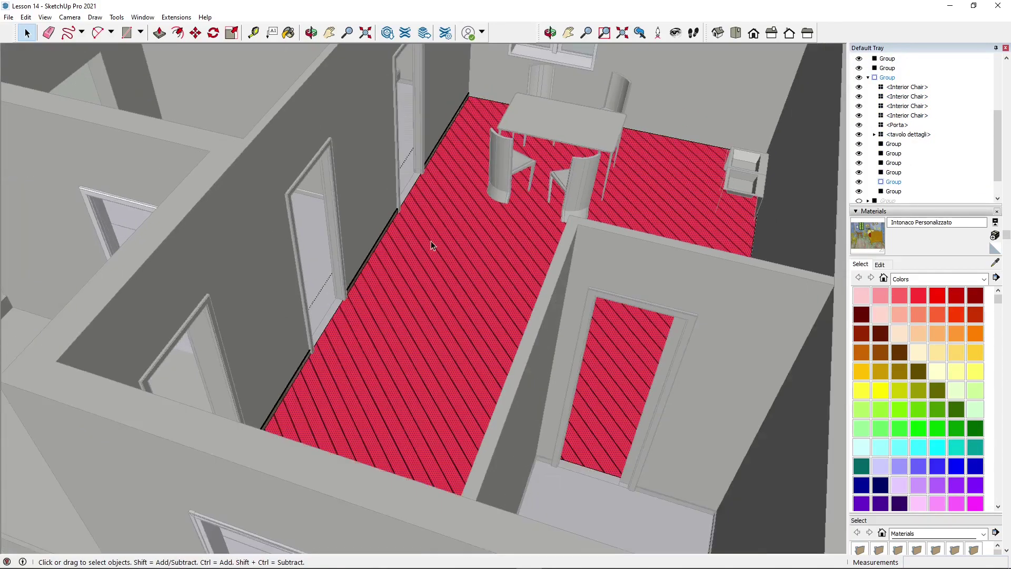
pyautogui.scroll(3, 401, 286)
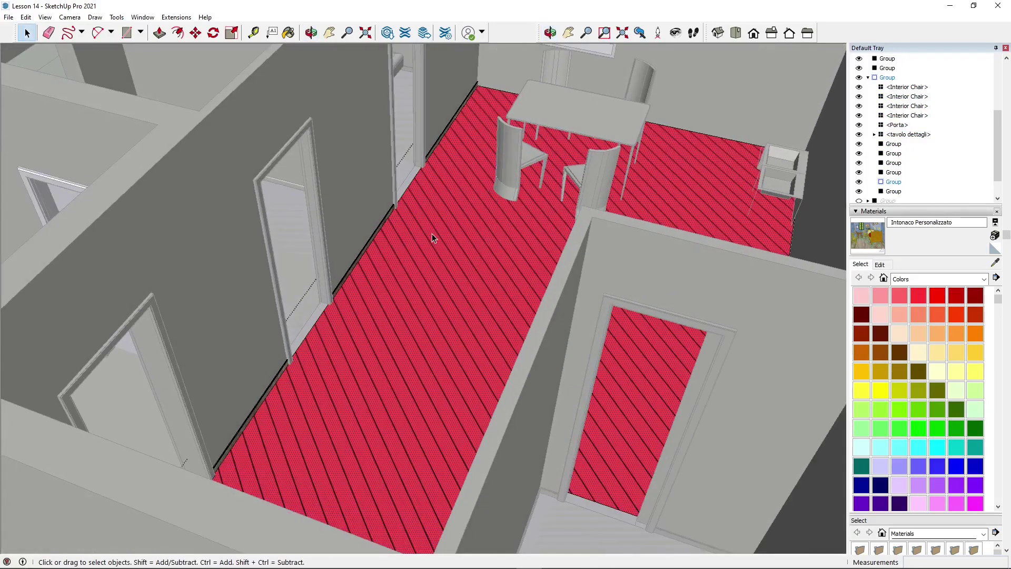
pyautogui.scroll(2, 432, 237)
pyautogui.moveTo(452, 300); pyautogui.dragTo(482, 315, button='middle')
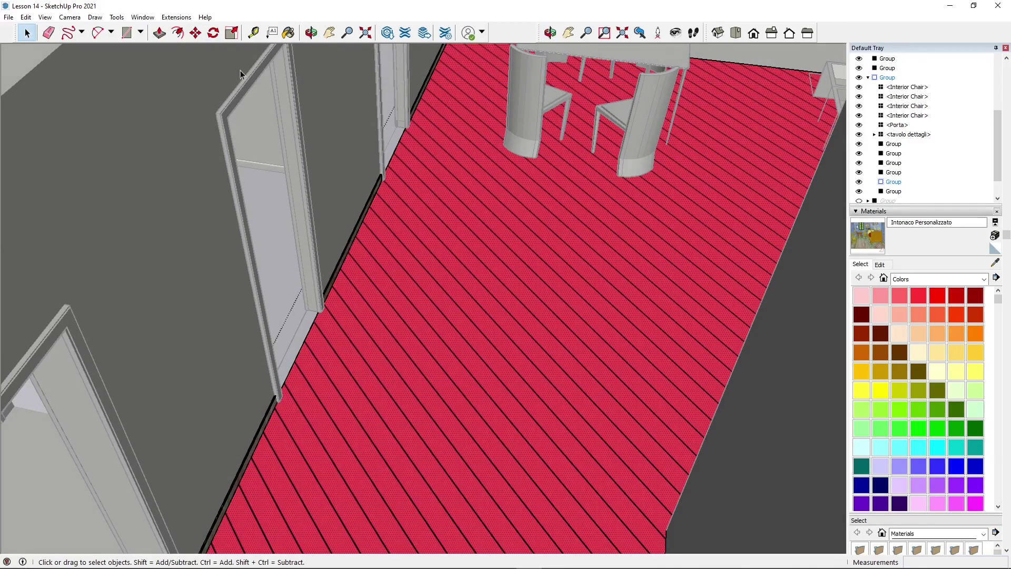
# Raise the red floor's face by 1 cm with Push/Pull.
pyautogui.click(159, 33)
pyautogui.click(452, 254)
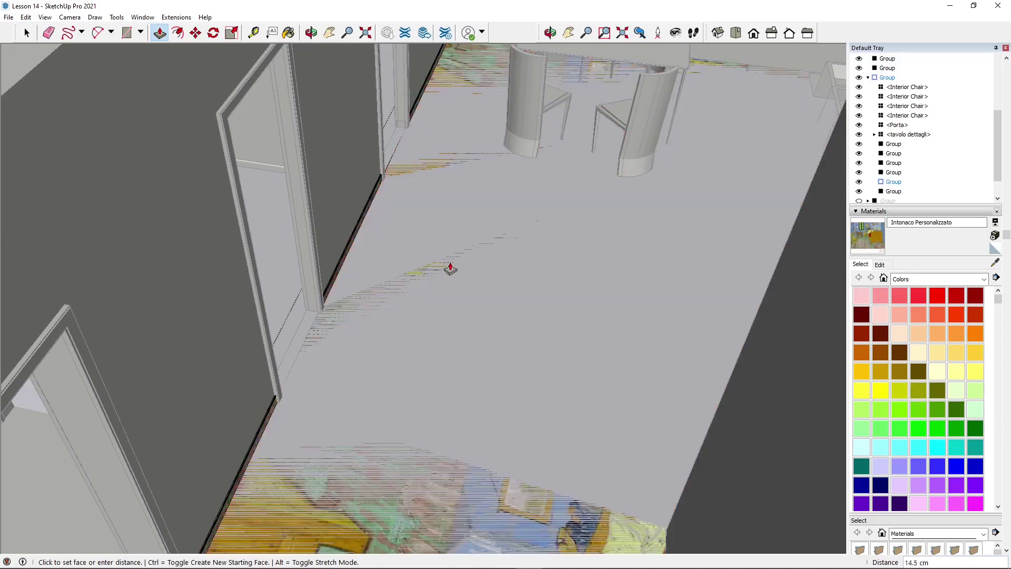
pyautogui.click(453, 262)
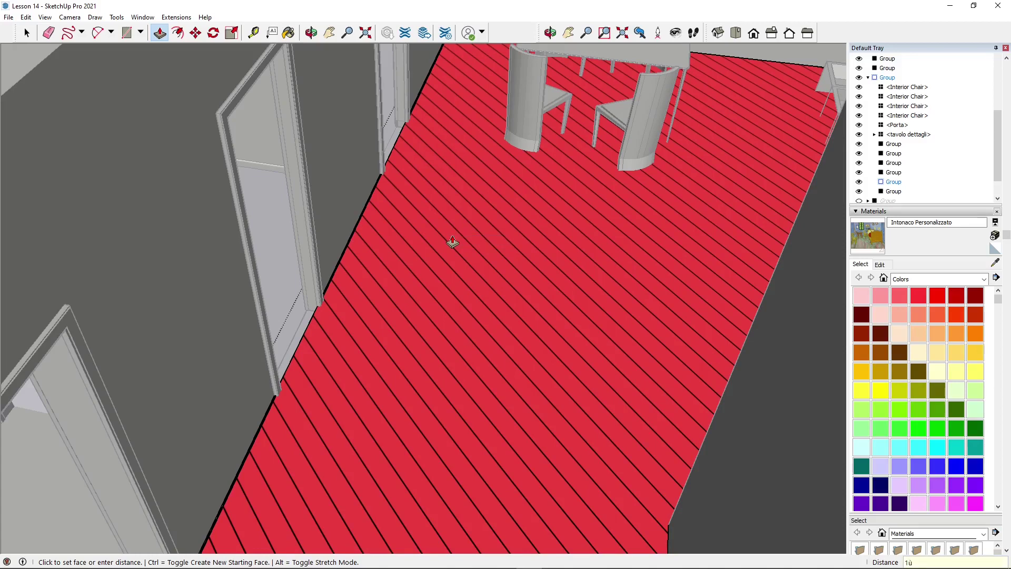
pyautogui.press('Return')
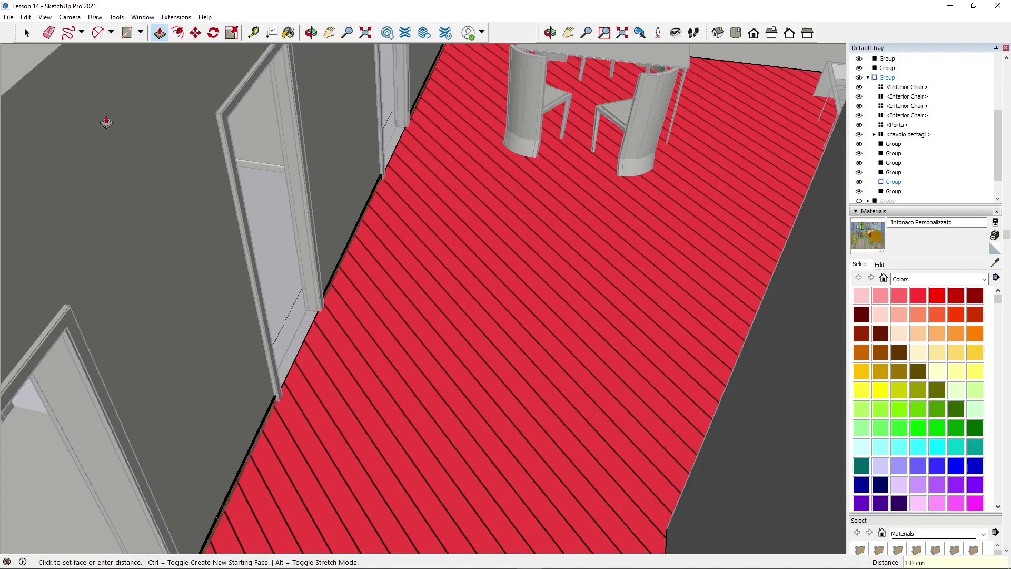
pyautogui.click(26, 33)
# Close the open floor and upper-storey groups to return to the whole house model.
pyautogui.scroll(-2, 384, 270)
pyautogui.scroll(-5, 386, 266)
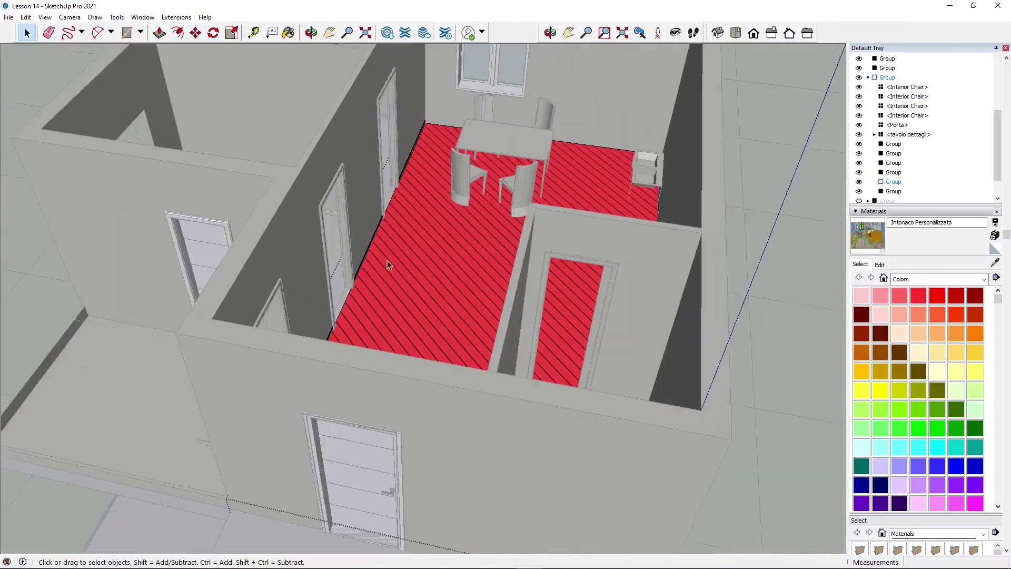
pyautogui.moveTo(653, 280); pyautogui.dragTo(569, 201, button='middle')
pyautogui.scroll(-3, 646, 219)
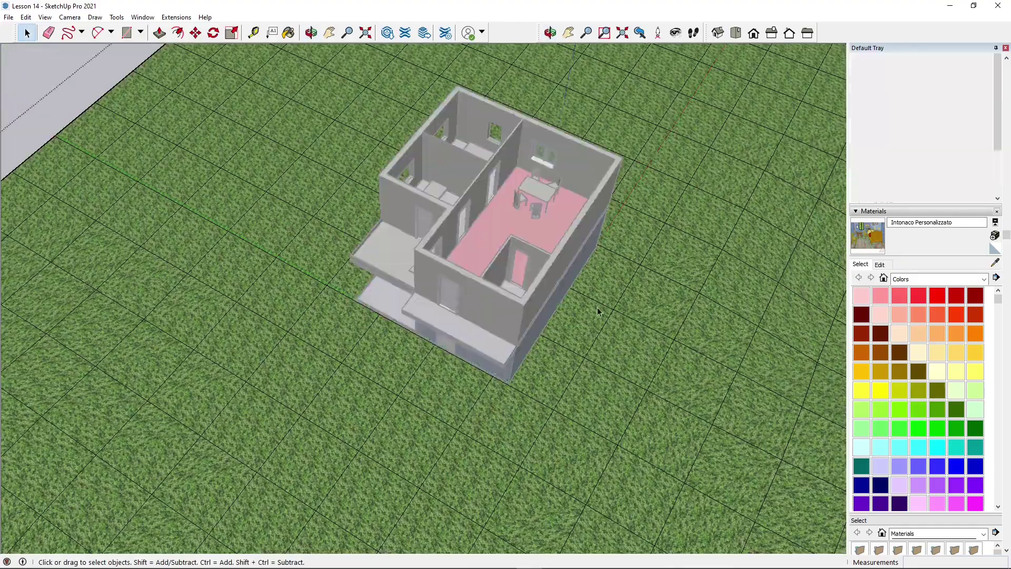
pyautogui.moveTo(599, 310); pyautogui.dragTo(606, 221, button='middle')
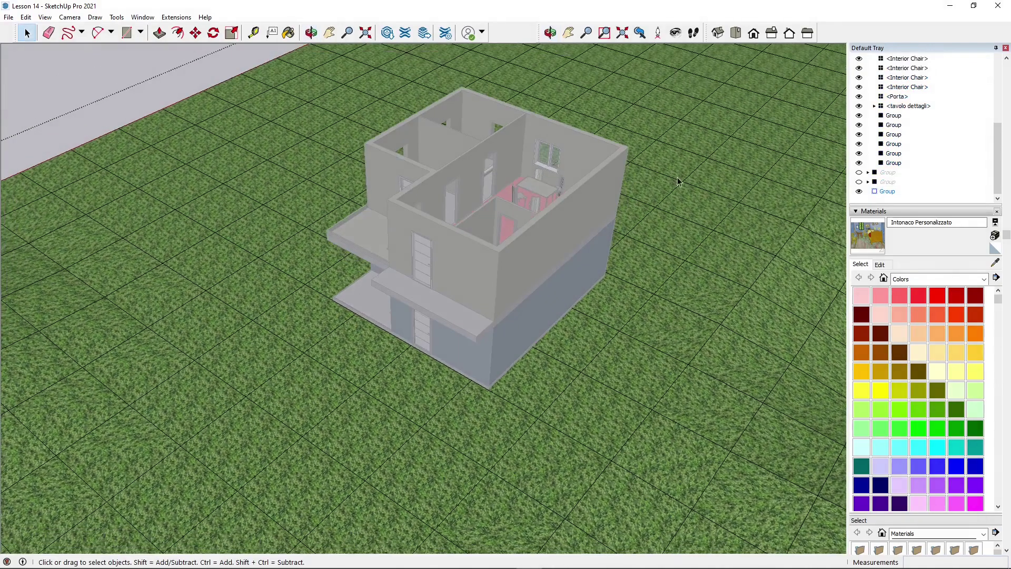
pyautogui.click(680, 177)
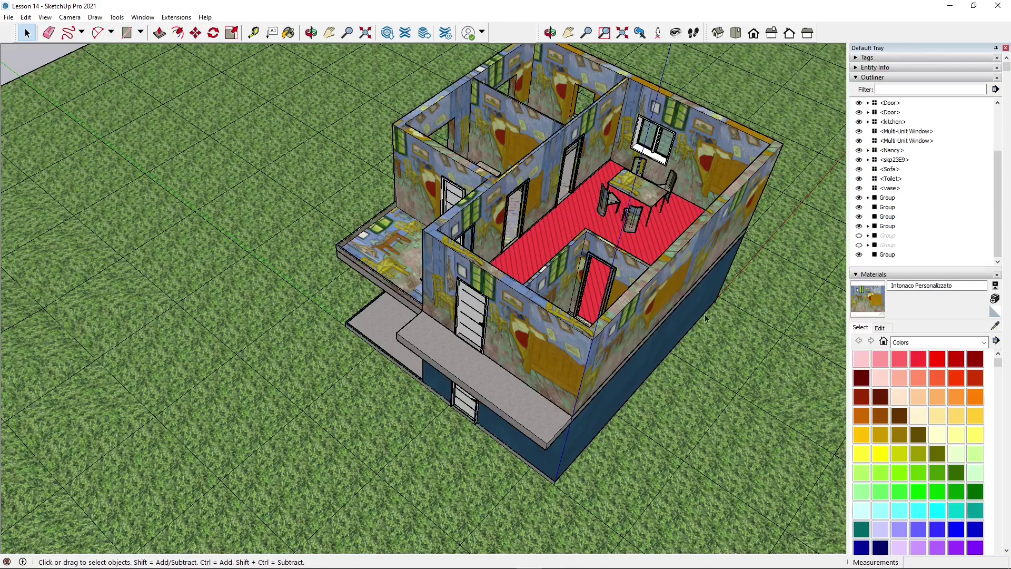
# Hide the upper-storey walls group and the slab group beneath it to expose the ground floor's rooms.
pyautogui.moveTo(445, 255); pyautogui.dragTo(558, 288, button='middle')
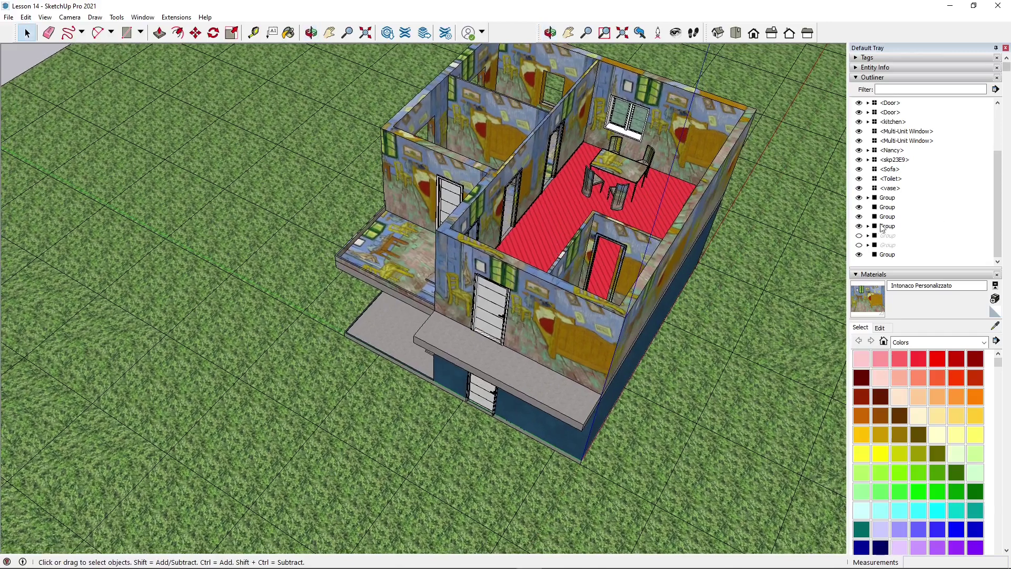
pyautogui.click(859, 226)
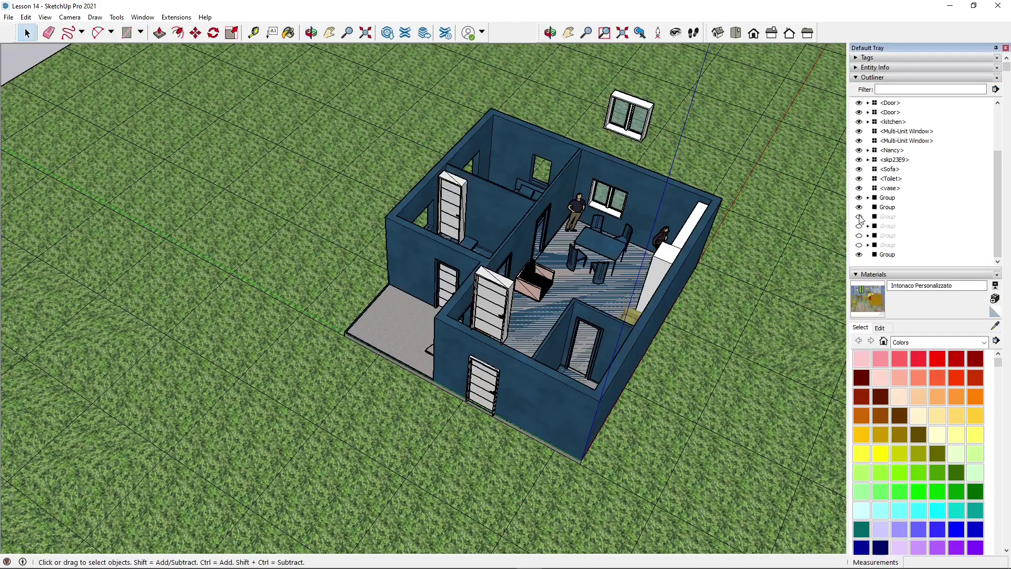
pyautogui.moveTo(512, 284); pyautogui.dragTo(639, 304, button='middle')
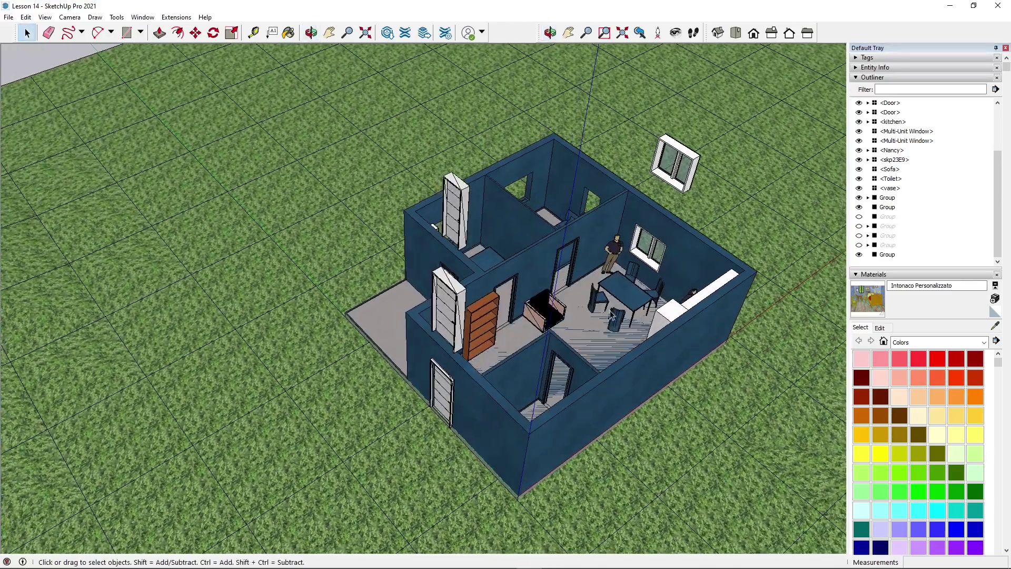
pyautogui.scroll(-2, 611, 315)
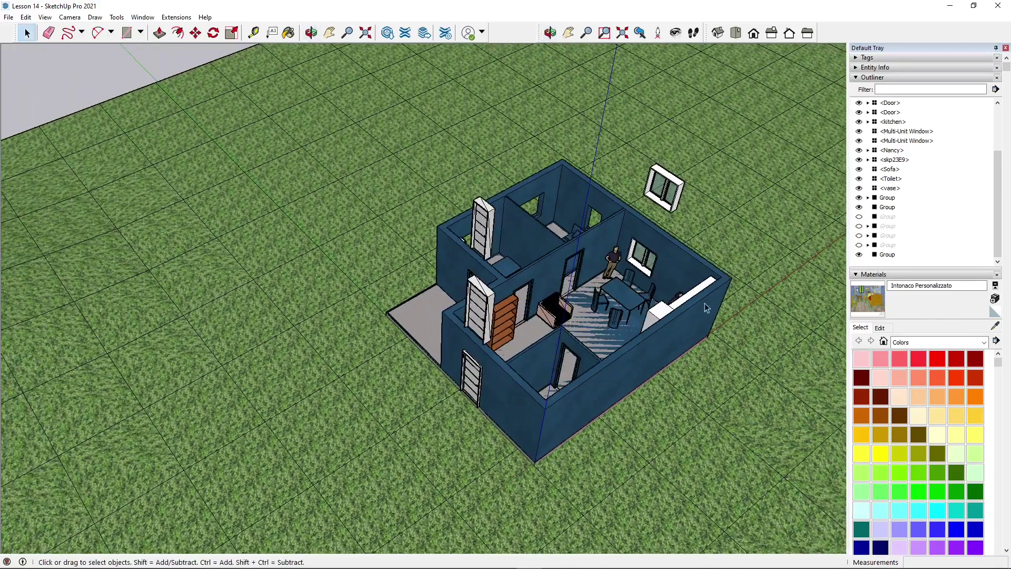
pyautogui.scroll(4, 613, 315)
pyautogui.click(539, 323)
pyautogui.moveTo(469, 353); pyautogui.dragTo(509, 303, button='middle')
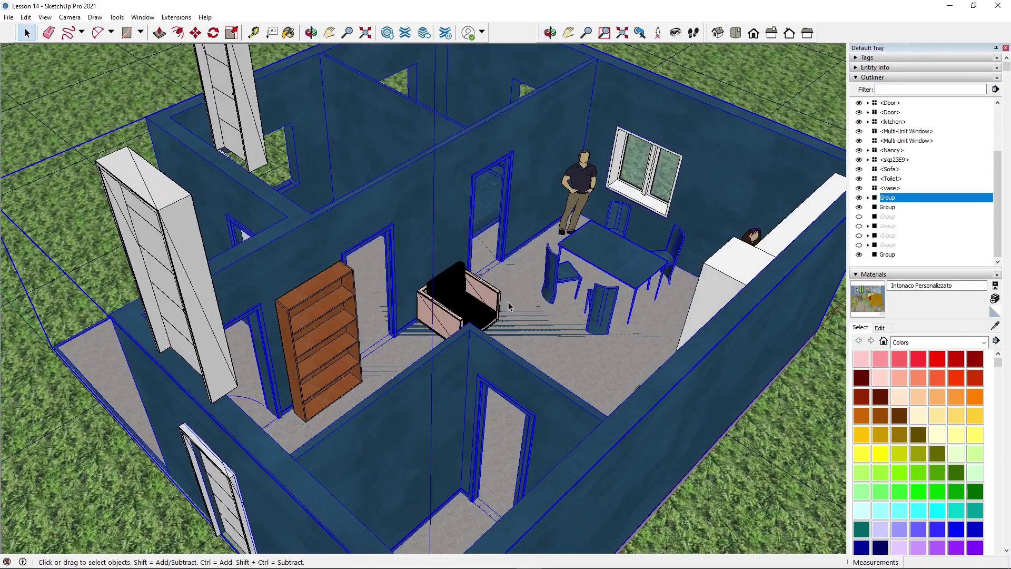
pyautogui.doubleClick(517, 274)
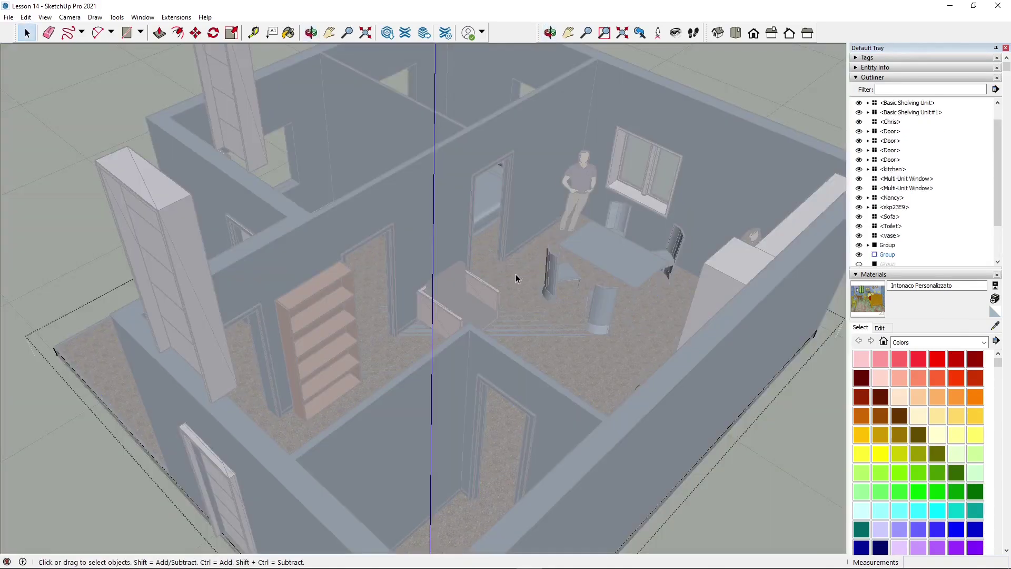
pyautogui.click(508, 207)
pyautogui.click(35, 153)
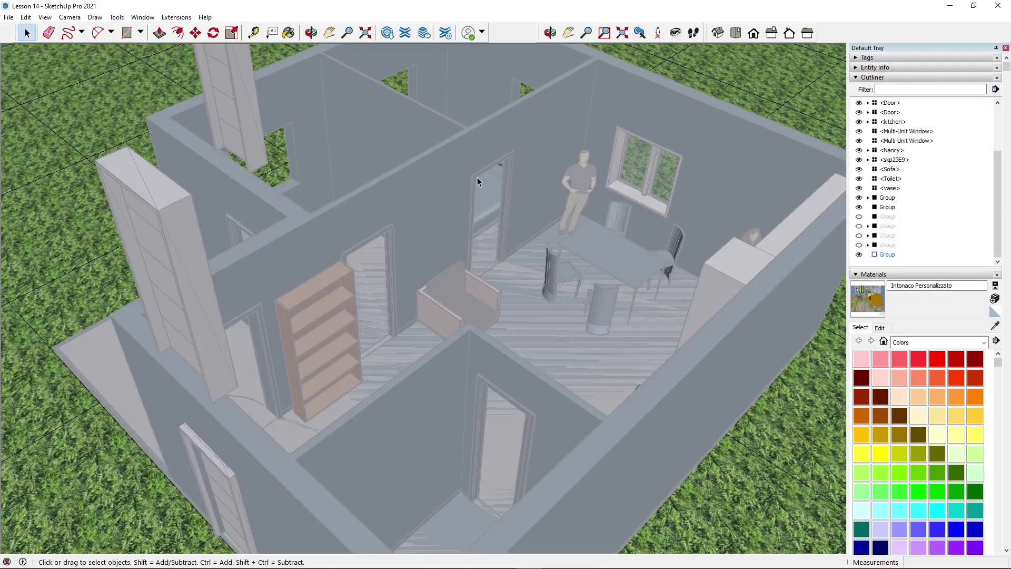
pyautogui.moveTo(509, 306); pyautogui.dragTo(522, 294, button='middle')
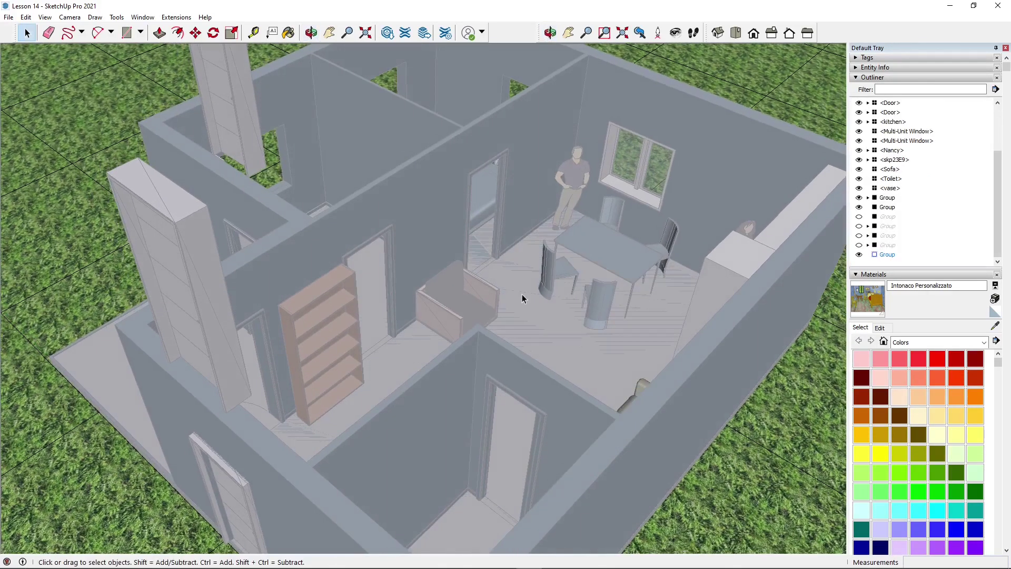
pyautogui.scroll(5, 523, 287)
pyautogui.scroll(-7, 471, 264)
pyautogui.press('Escape')
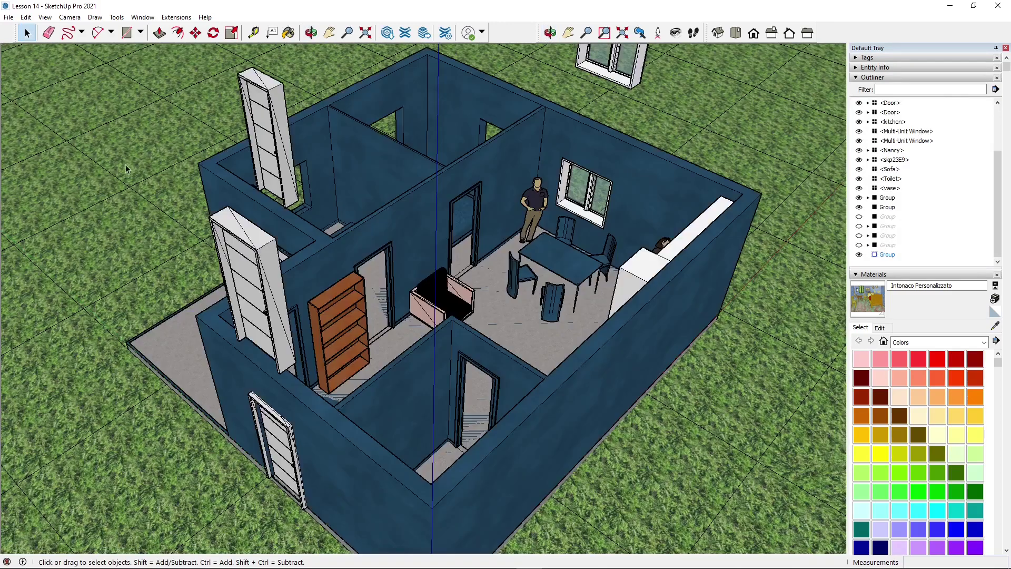
# Open the blue ground-floor walls group and the living-area floor group inside it, and select the floor's face.
pyautogui.click(436, 180)
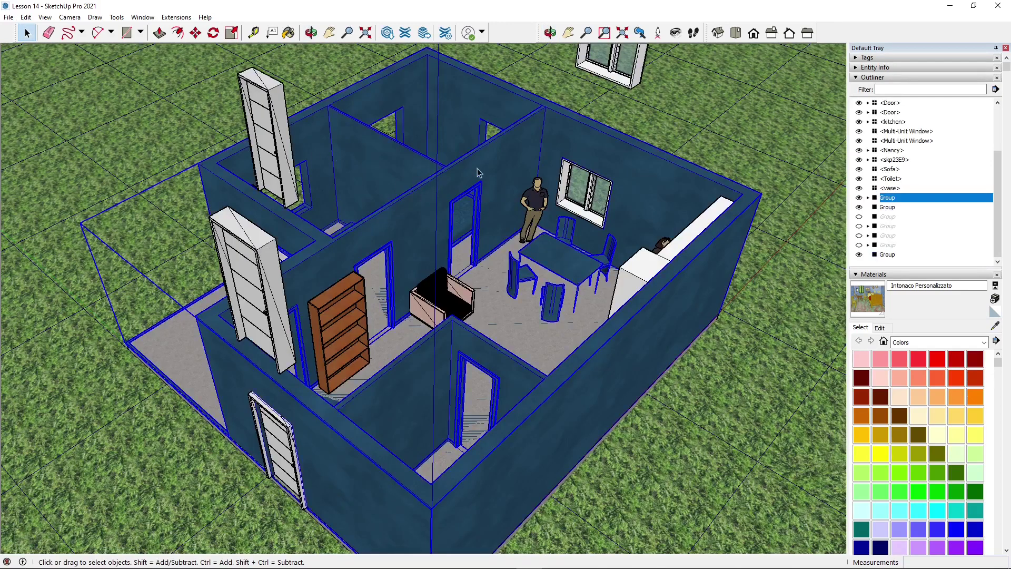
pyautogui.doubleClick(496, 150)
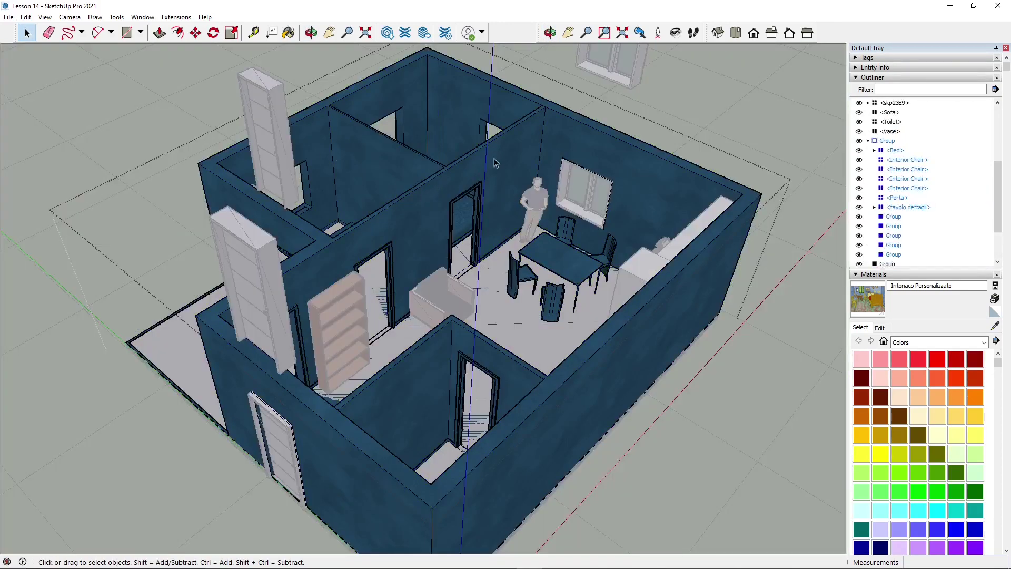
pyautogui.moveTo(472, 321); pyautogui.dragTo(497, 299, button='middle')
pyautogui.click(522, 317)
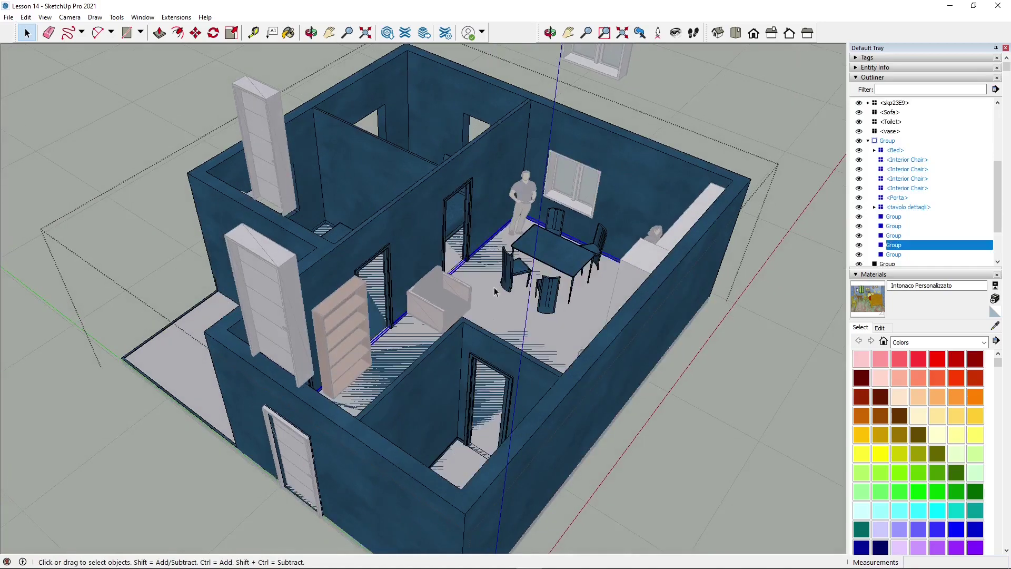
pyautogui.scroll(4, 494, 278)
pyautogui.scroll(2, 493, 279)
pyautogui.doubleClick(475, 268)
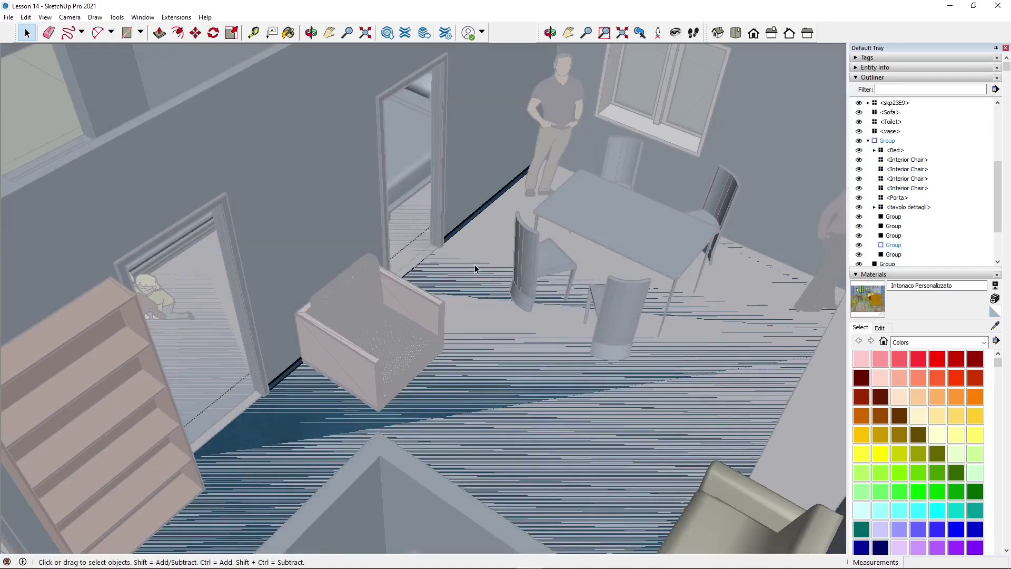
pyautogui.moveTo(477, 392); pyautogui.dragTo(454, 333, button='middle')
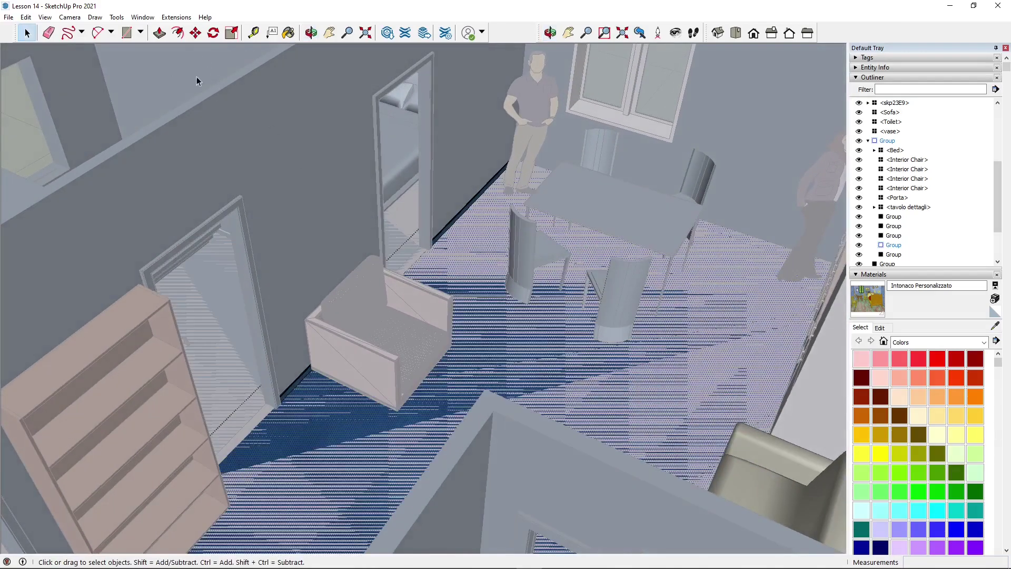
# Raise the ground-floor living area's floor face by 1 cm with Push/Pull.
pyautogui.press('p')
pyautogui.click(477, 352)
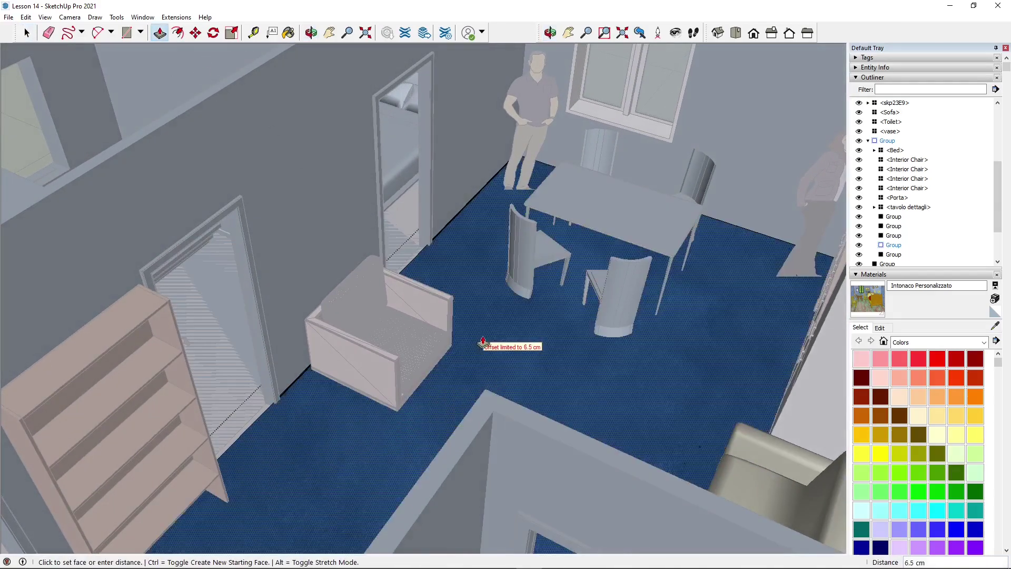
pyautogui.write('1')
pyautogui.press('Return')
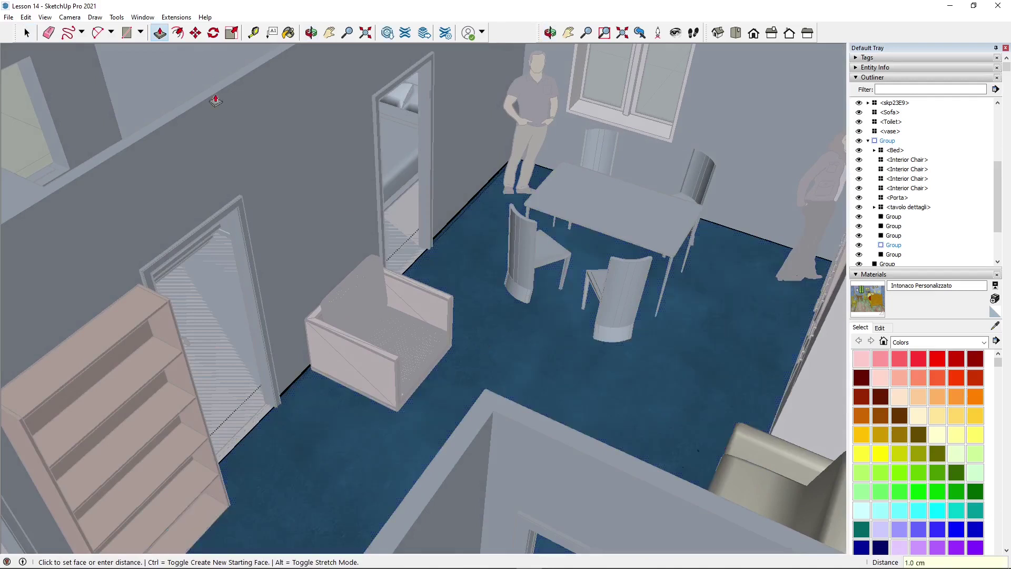
pyautogui.click(27, 33)
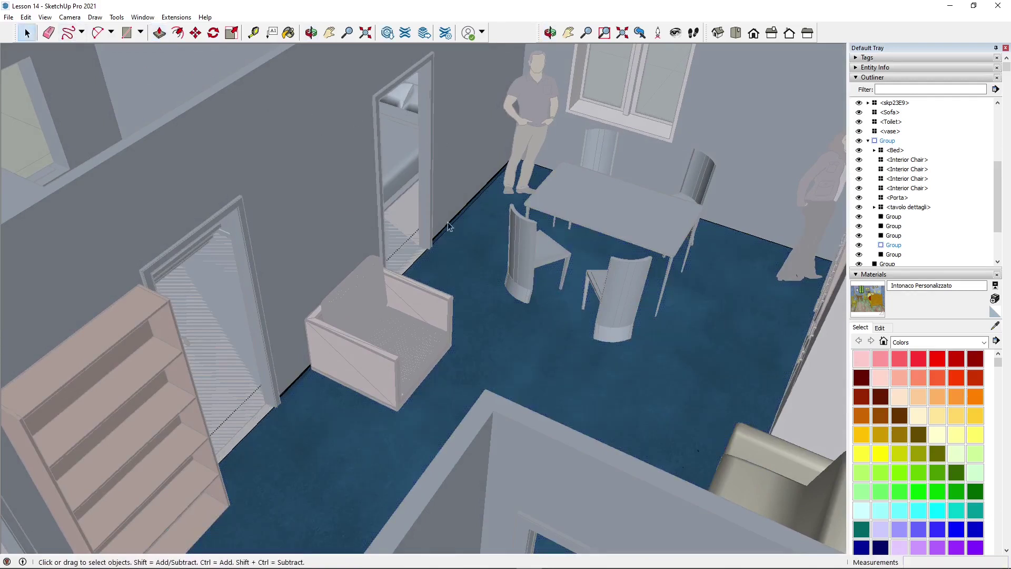
# Activate the Paint Bucket tool and list the in-model materials followed by the Materials library folders.
pyautogui.moveTo(505, 352); pyautogui.dragTo(533, 307, button='middle')
pyautogui.press('b')
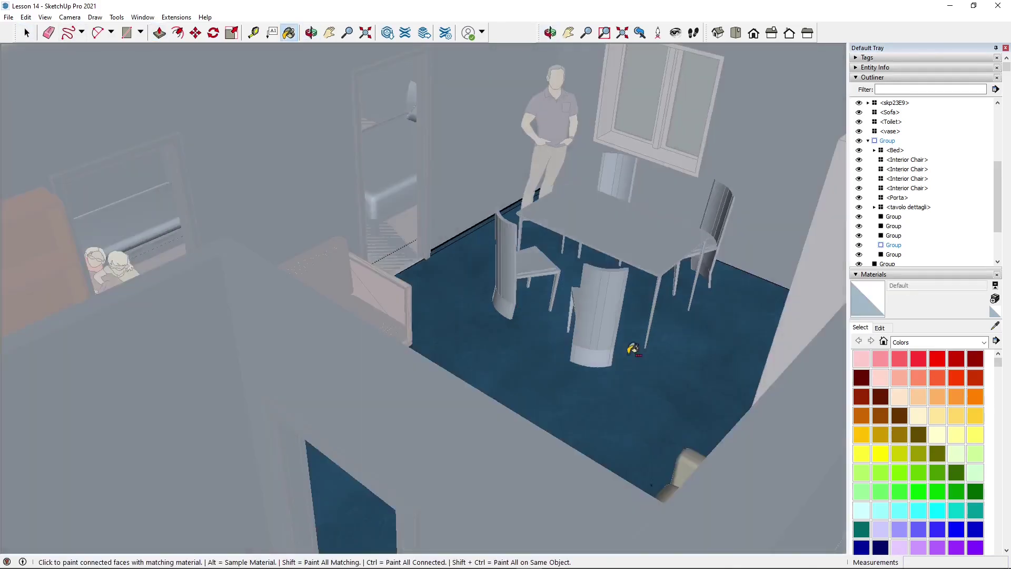
pyautogui.moveTo(634, 349); pyautogui.dragTo(590, 380, button='middle')
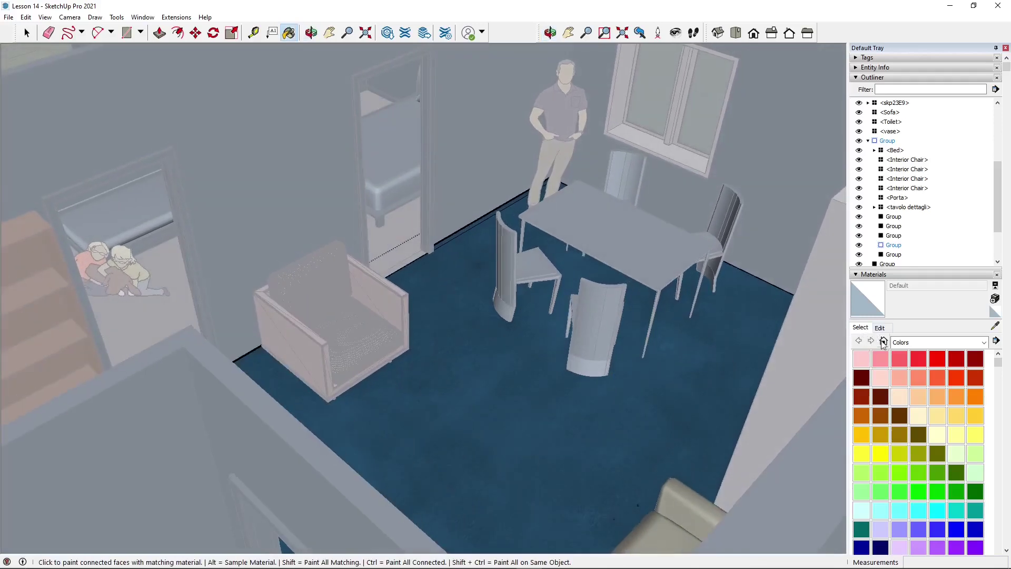
pyautogui.click(884, 341)
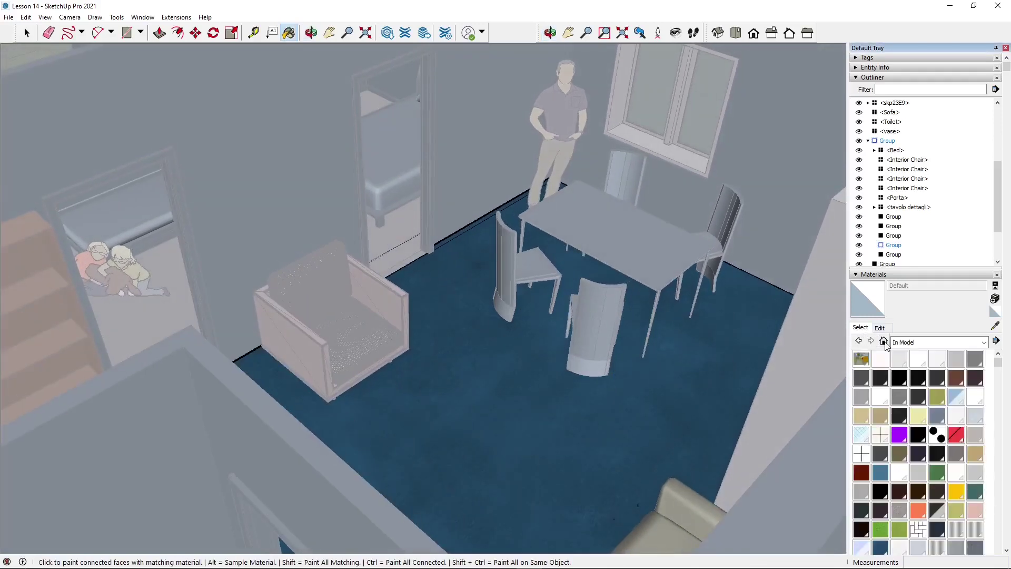
pyautogui.click(917, 347)
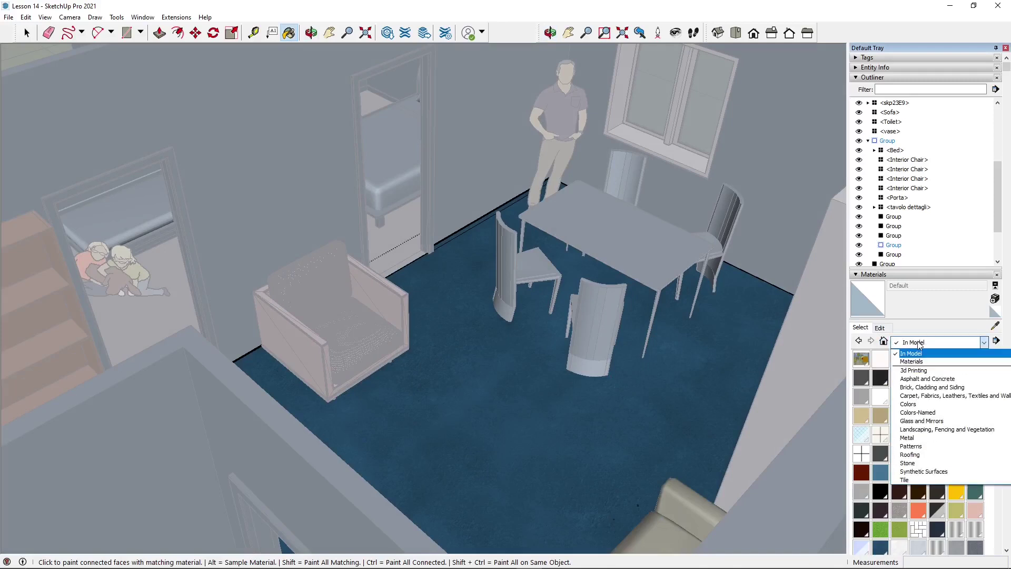
pyautogui.click(920, 362)
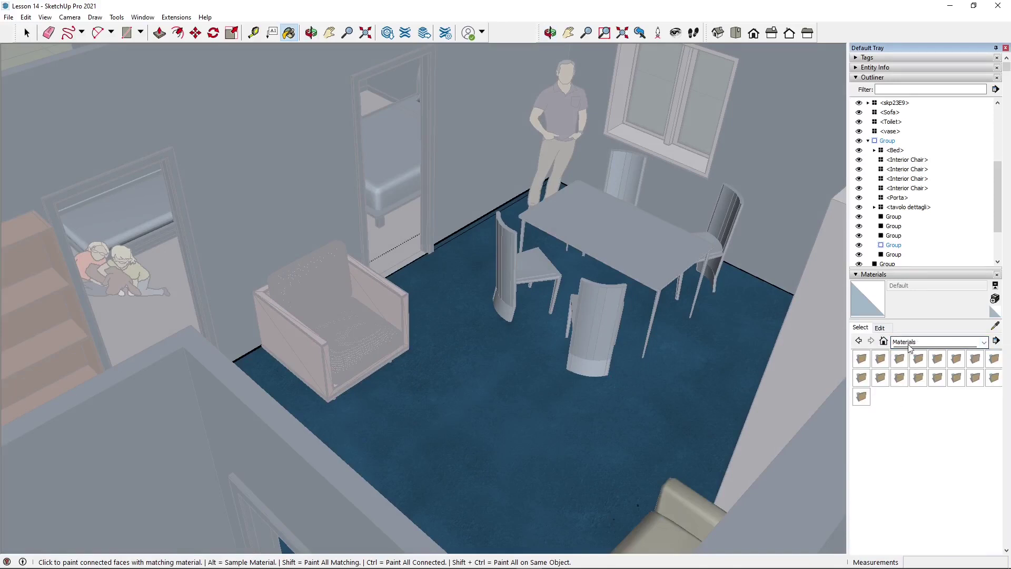
# Browse the material collections, opening Carpet, Fabrics, Leathers, Textiles and Brick, Cladding and Siding.
pyautogui.click(909, 347)
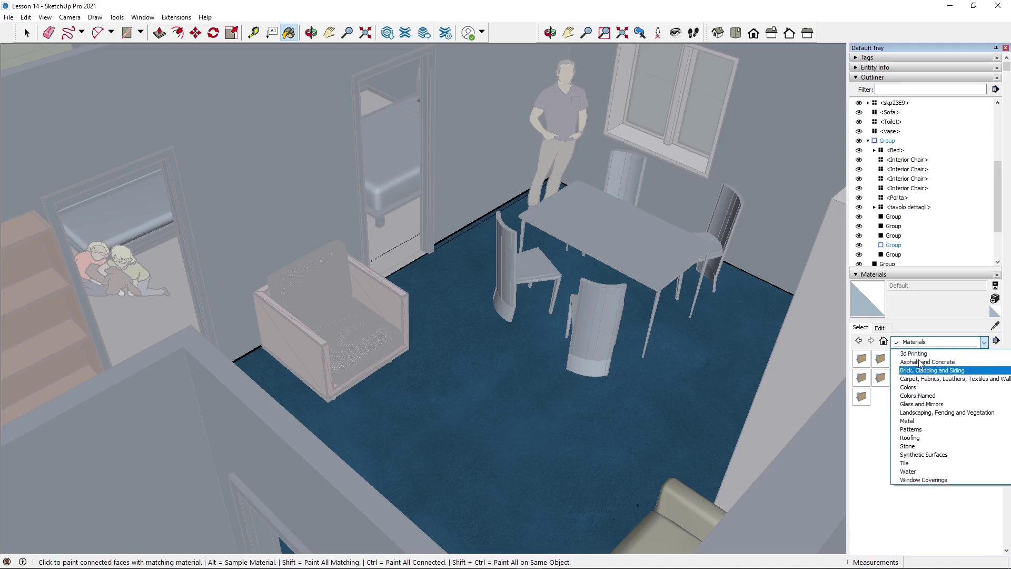
pyautogui.scroll(-1, 916, 448)
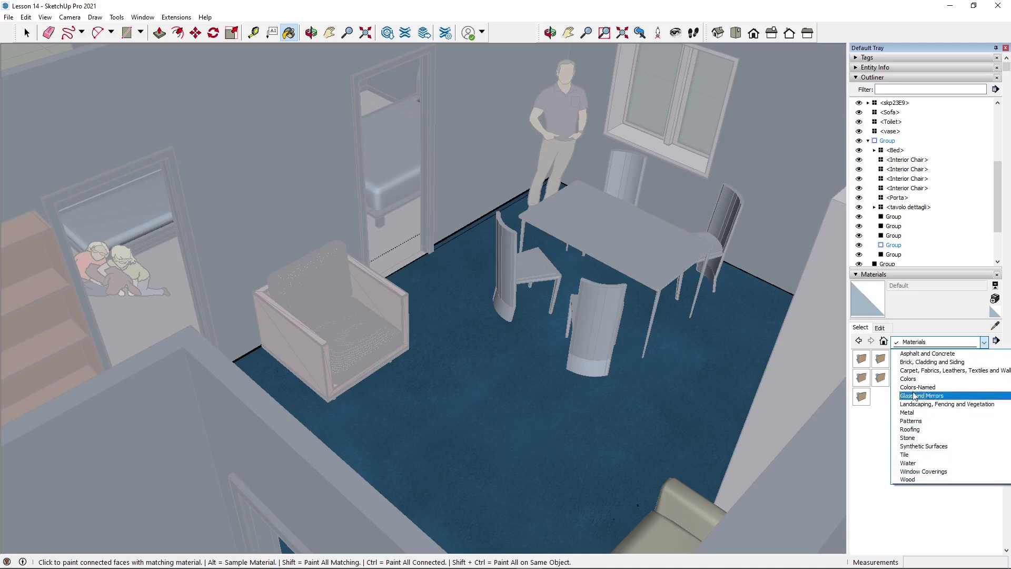
pyautogui.scroll(1, 914, 397)
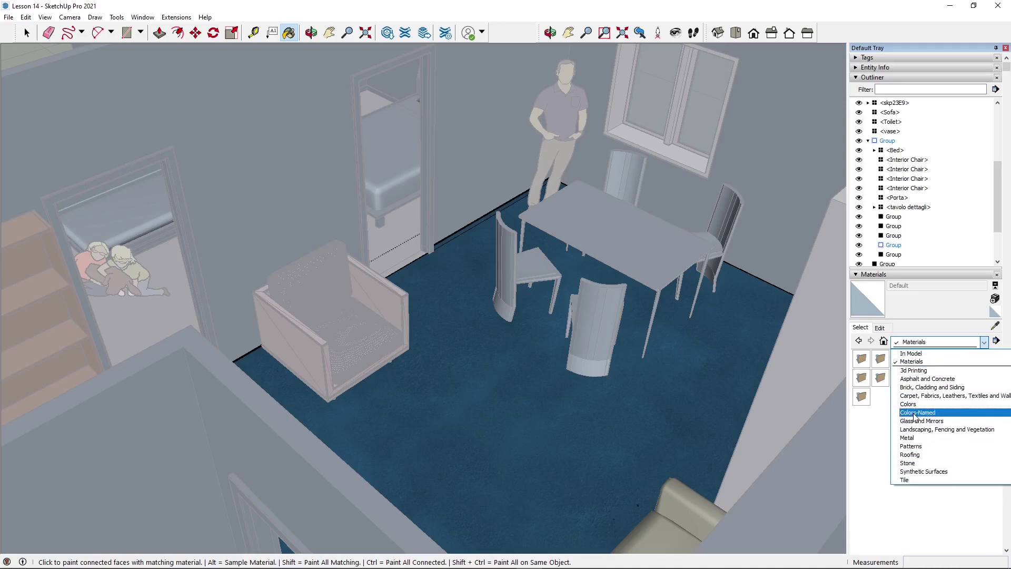
pyautogui.scroll(-1, 926, 396)
pyautogui.scroll(1, 934, 401)
pyautogui.click(921, 396)
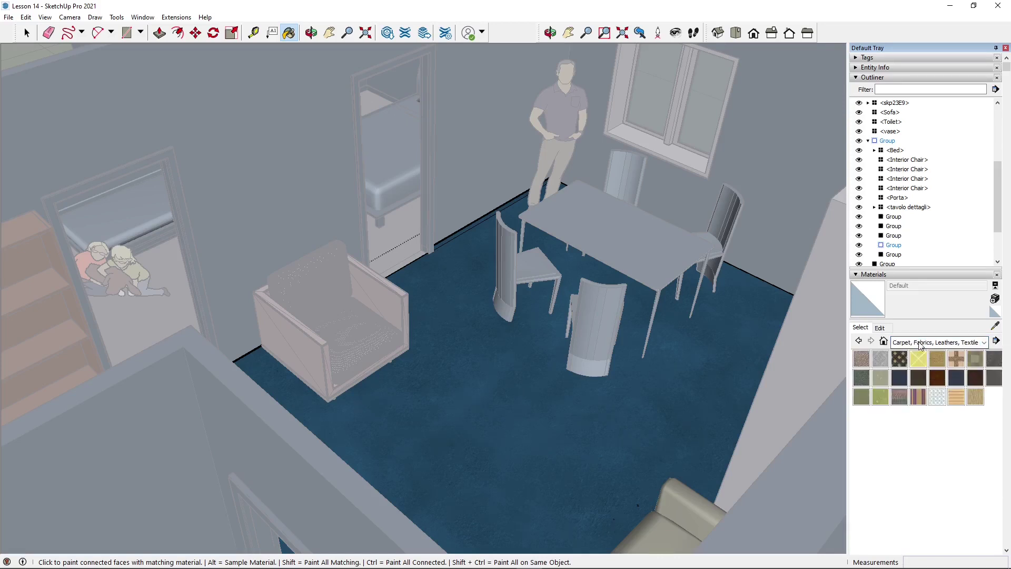
pyautogui.click(937, 341)
pyautogui.scroll(2, 926, 416)
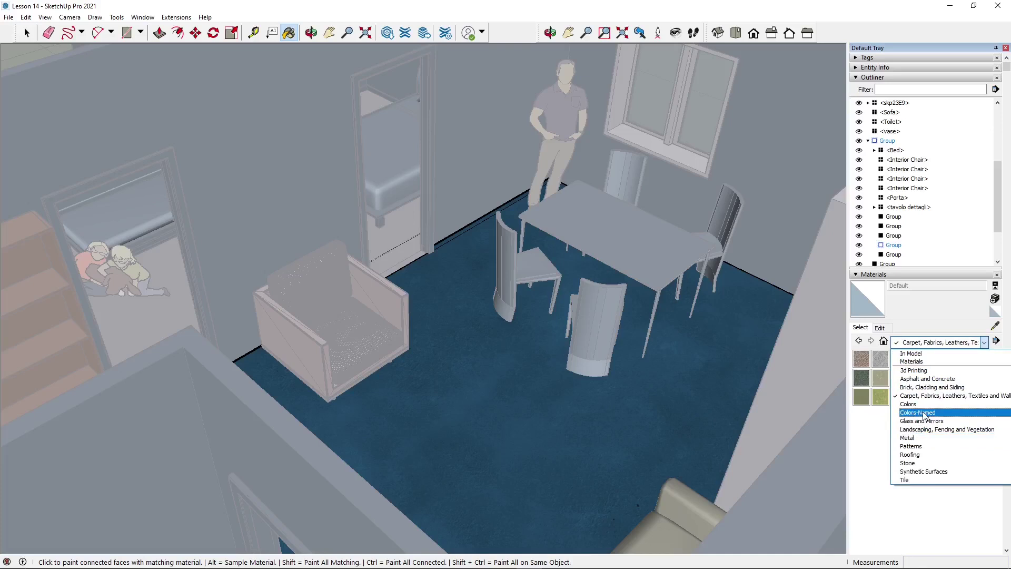
pyautogui.click(920, 389)
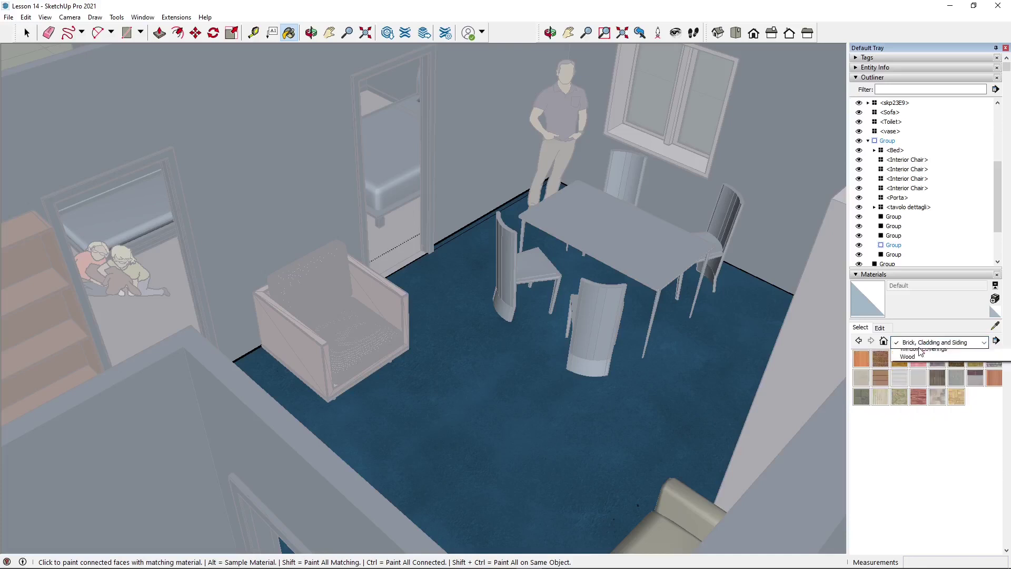
# Paint the living-area floor with the Basketweave material from the Patterns collection.
pyautogui.click(941, 342)
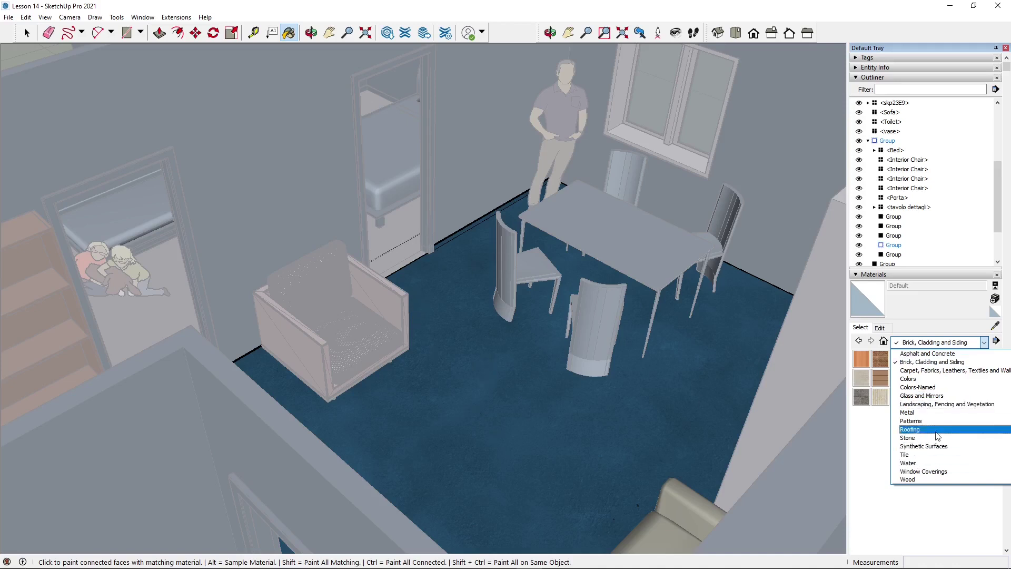
pyautogui.click(909, 421)
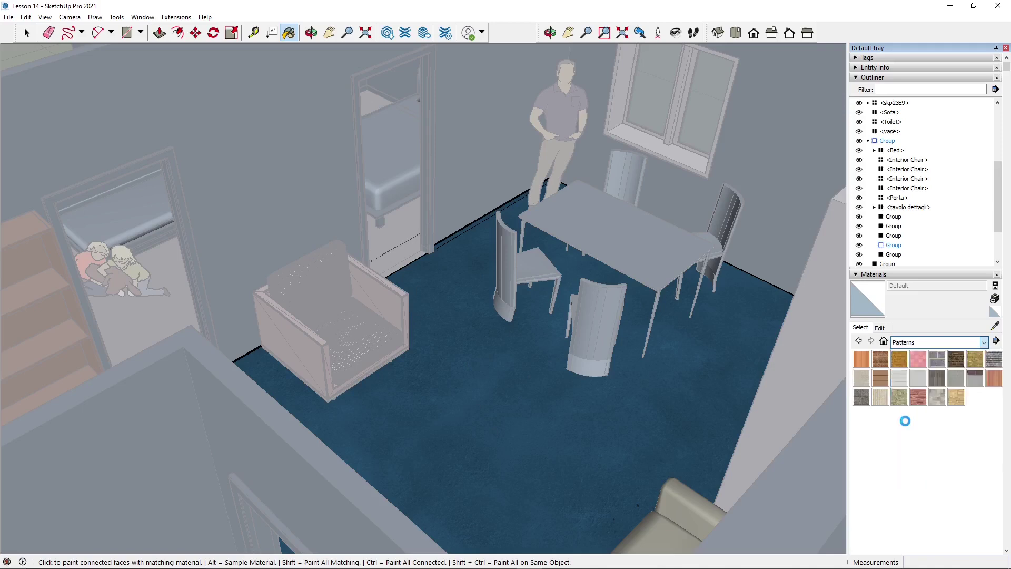
pyautogui.click(919, 359)
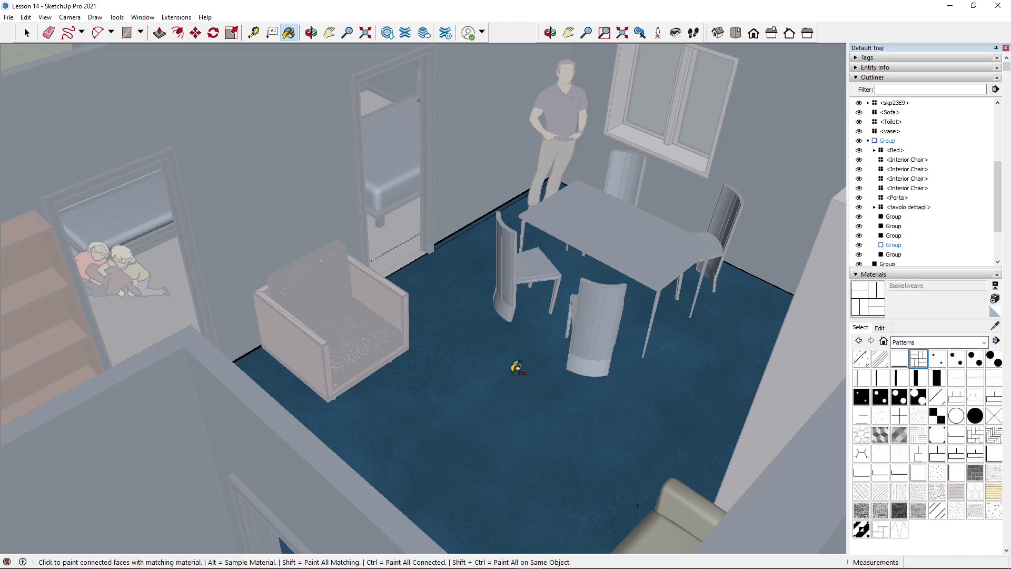
pyautogui.click(516, 369)
pyautogui.moveTo(515, 391)
pyautogui.mouseDown(button='middle')
pyautogui.moveTo(531, 415)
pyautogui.moveTo(592, 419)
pyautogui.moveTo(682, 413)
pyautogui.moveTo(713, 395)
pyautogui.moveTo(492, 458)
pyautogui.mouseUp(button='middle')
pyautogui.scroll(-3, 493, 457)
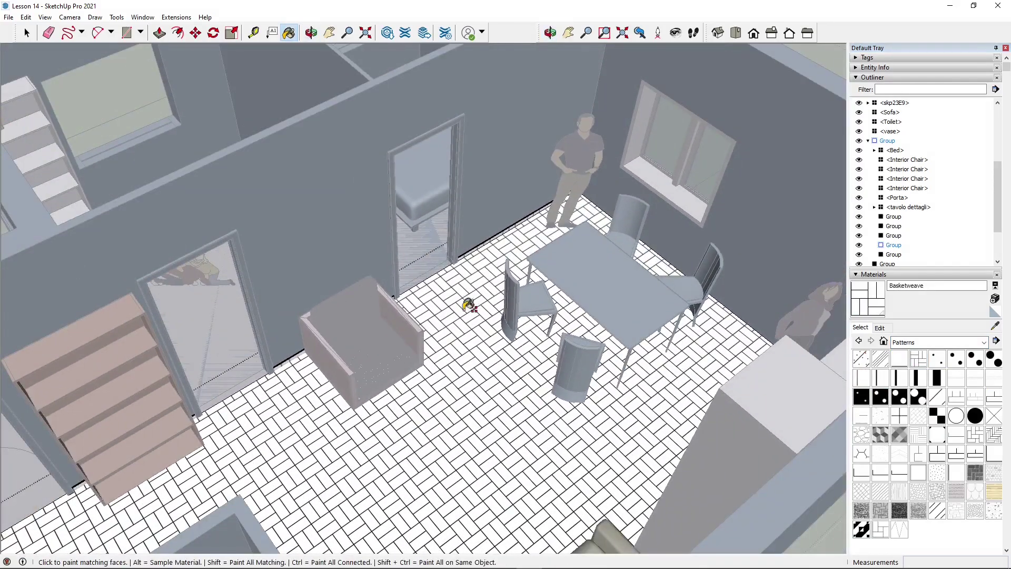
pyautogui.scroll(3, 464, 345)
pyautogui.scroll(3, 474, 348)
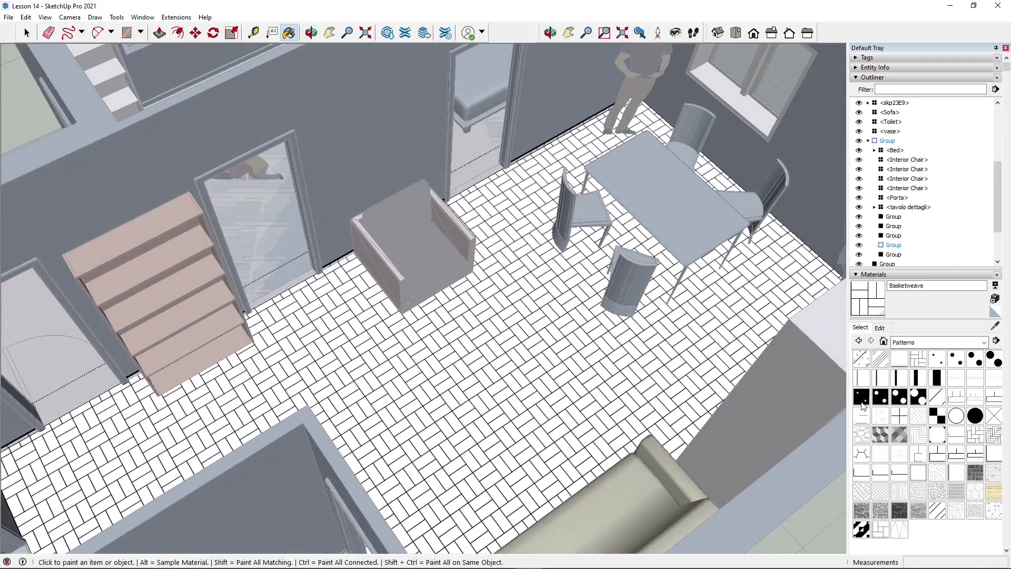
# Try the Black Dots 2, Sketchy Crosshatch Wavy and Rigid Insulation patterns on the living-area floor in turn.
pyautogui.click(975, 359)
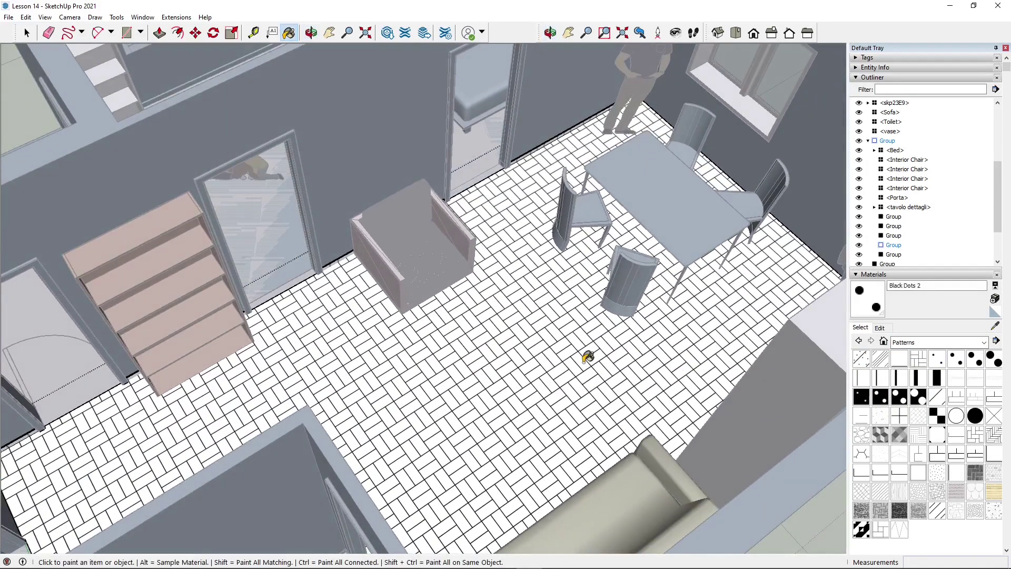
pyautogui.click(588, 357)
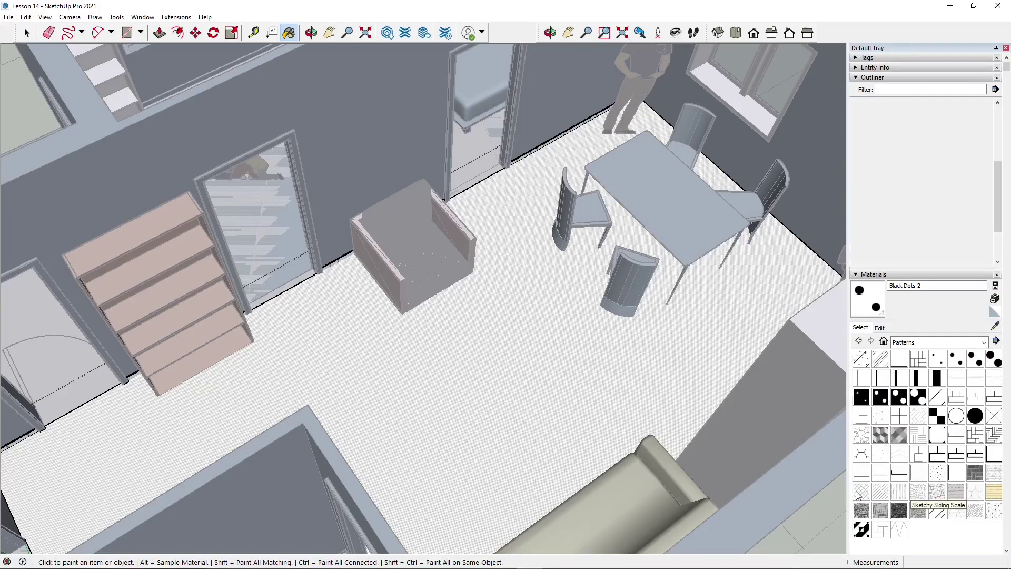
pyautogui.click(867, 495)
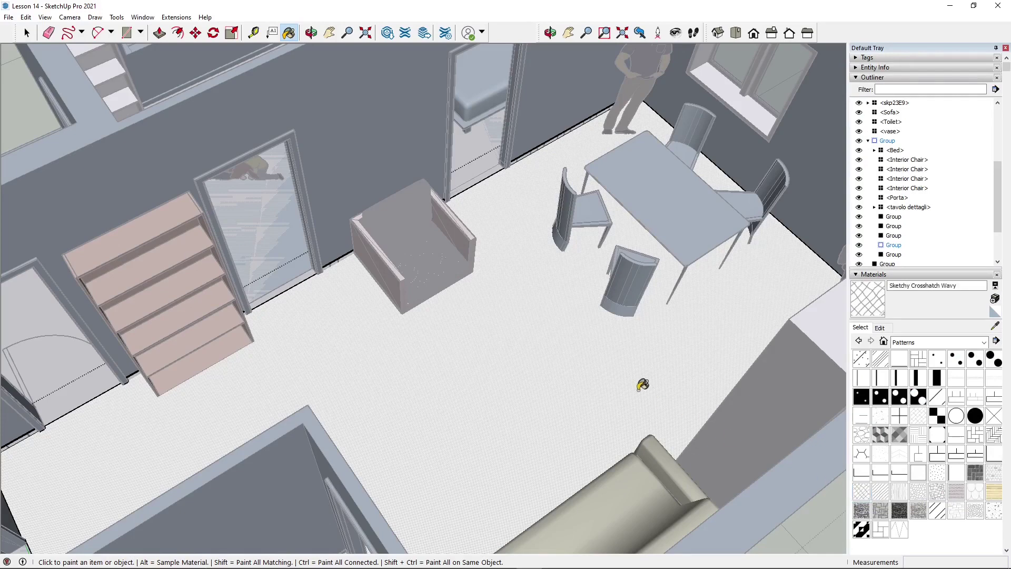
pyautogui.click(643, 385)
pyautogui.click(929, 474)
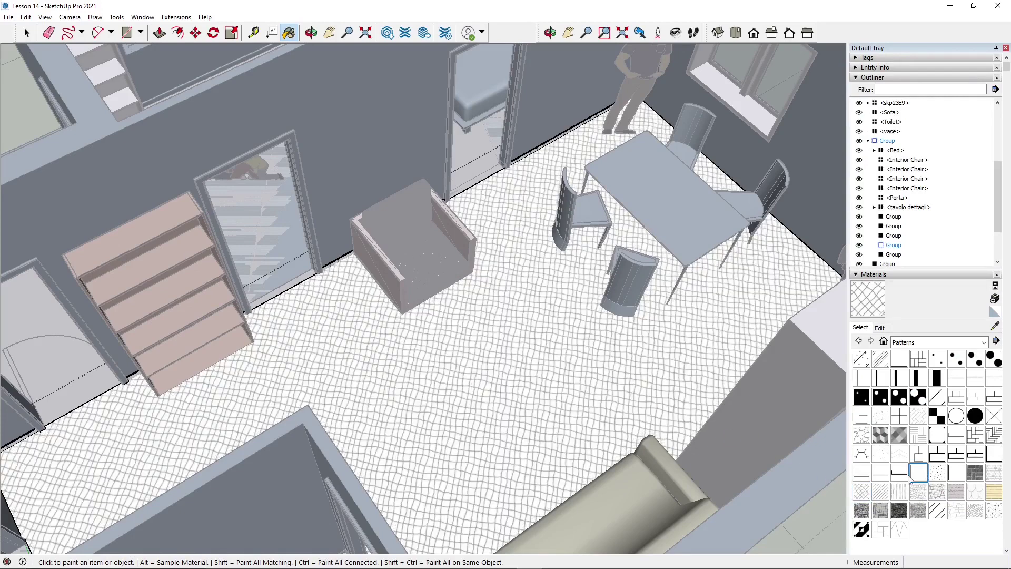
pyautogui.click(548, 384)
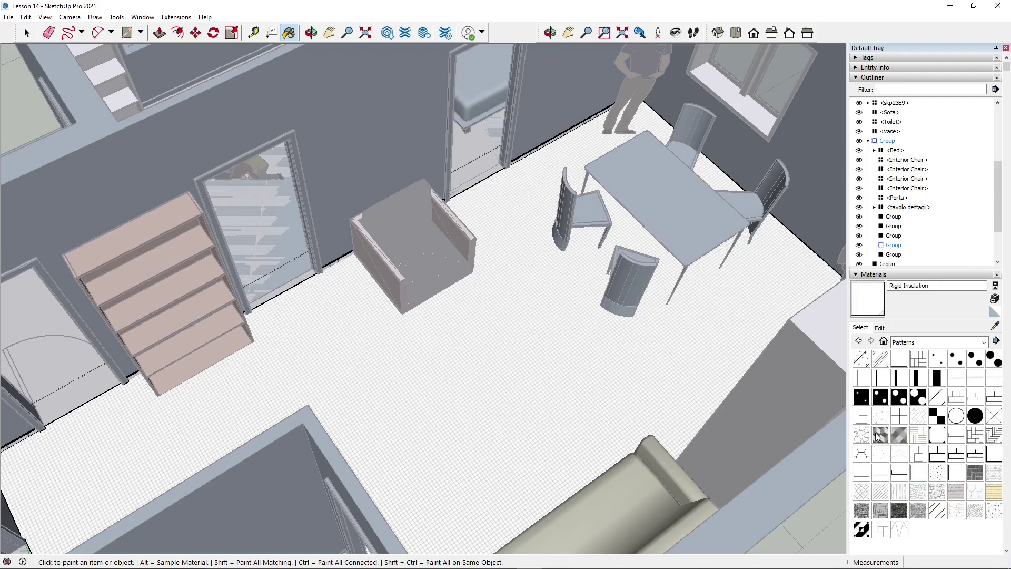
# Paint the living-area floor with the diagonally striped Aluminum pattern.
pyautogui.click(885, 363)
pyautogui.click(449, 372)
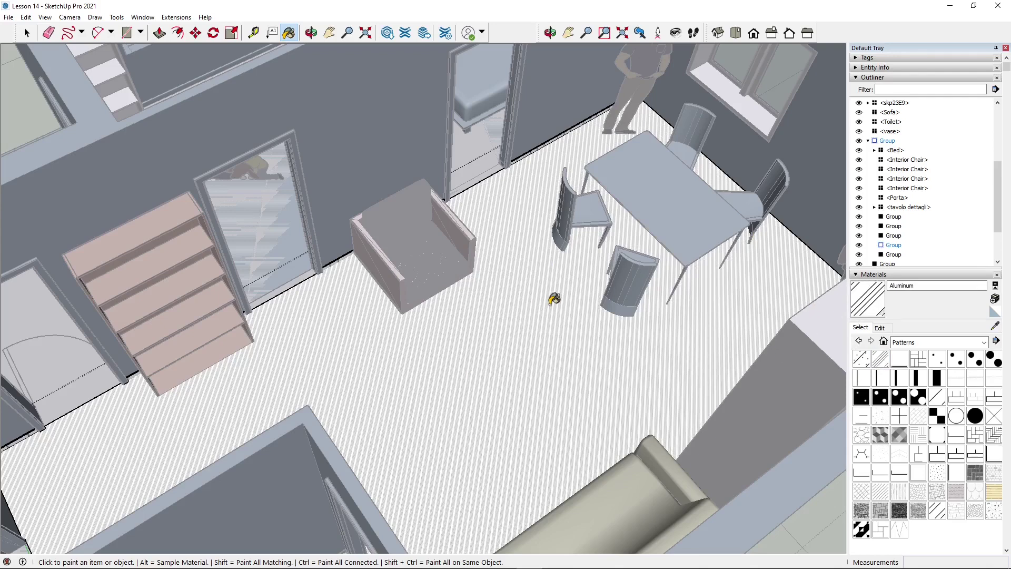
pyautogui.moveTo(569, 267); pyautogui.dragTo(576, 264, button='middle')
pyautogui.scroll(2, 573, 279)
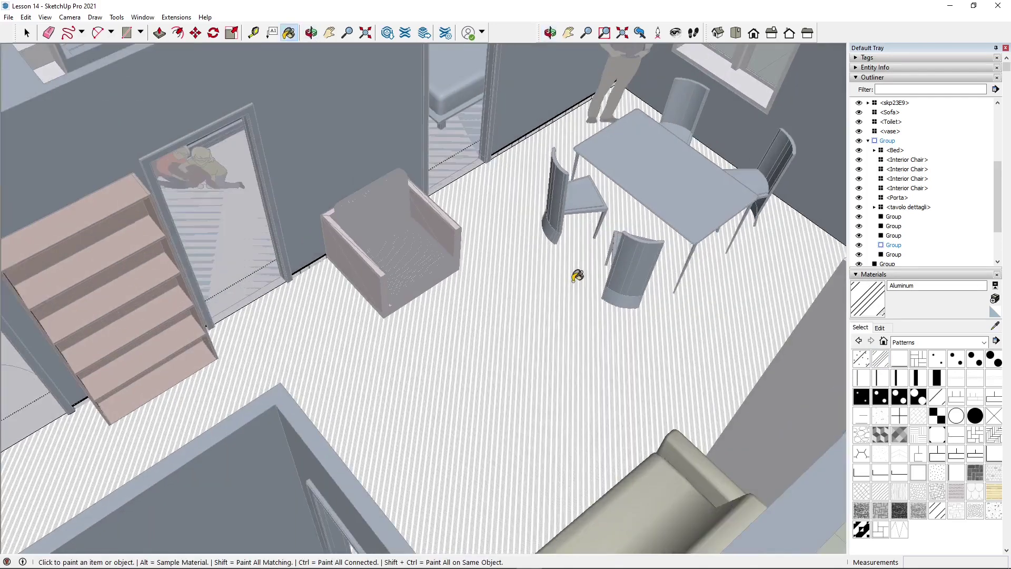
# Recolour the Aluminum material red by setting its HSB saturation to 80 and brightness to 81.
pyautogui.click(888, 328)
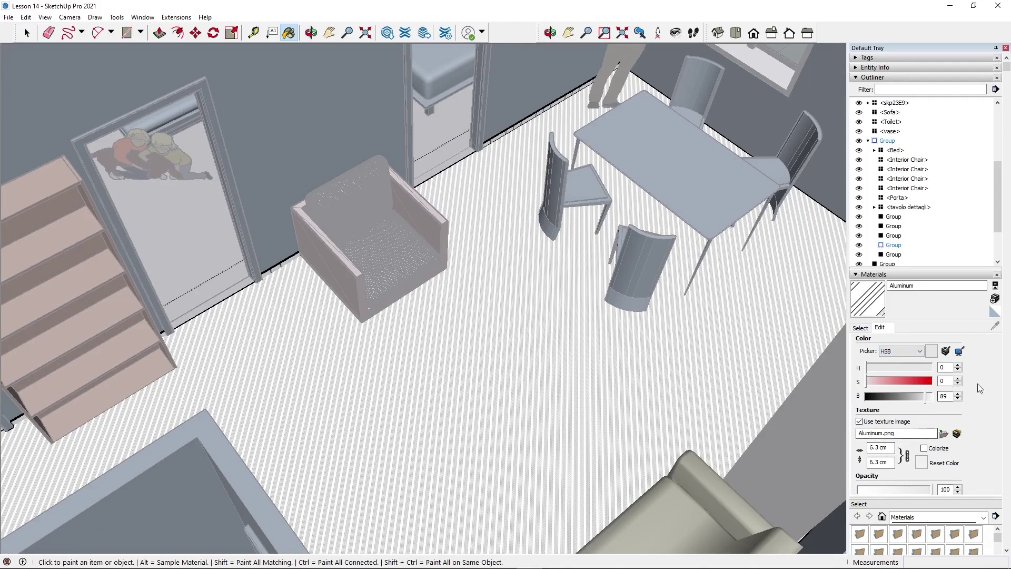
pyautogui.click(896, 381)
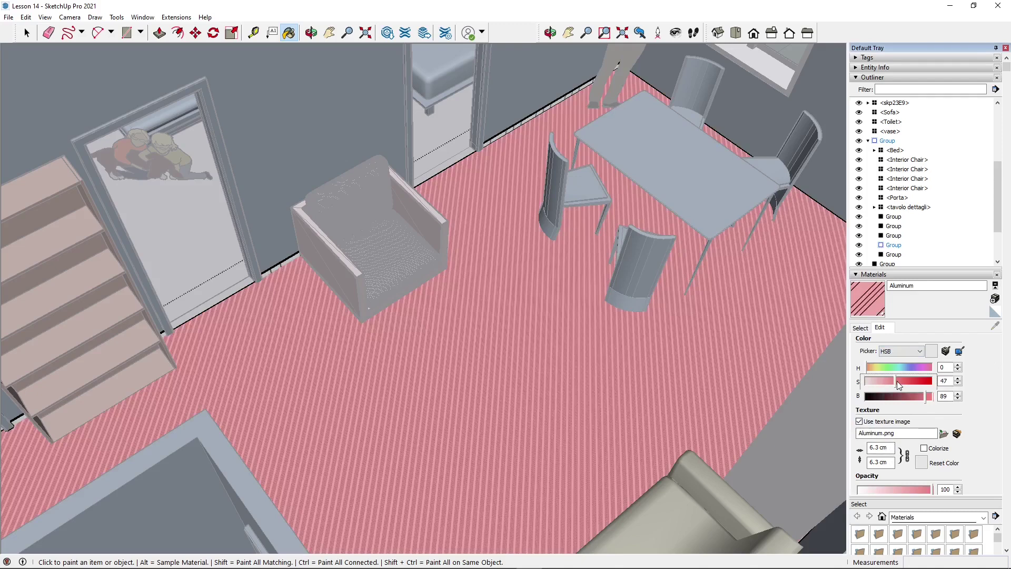
pyautogui.click(907, 401)
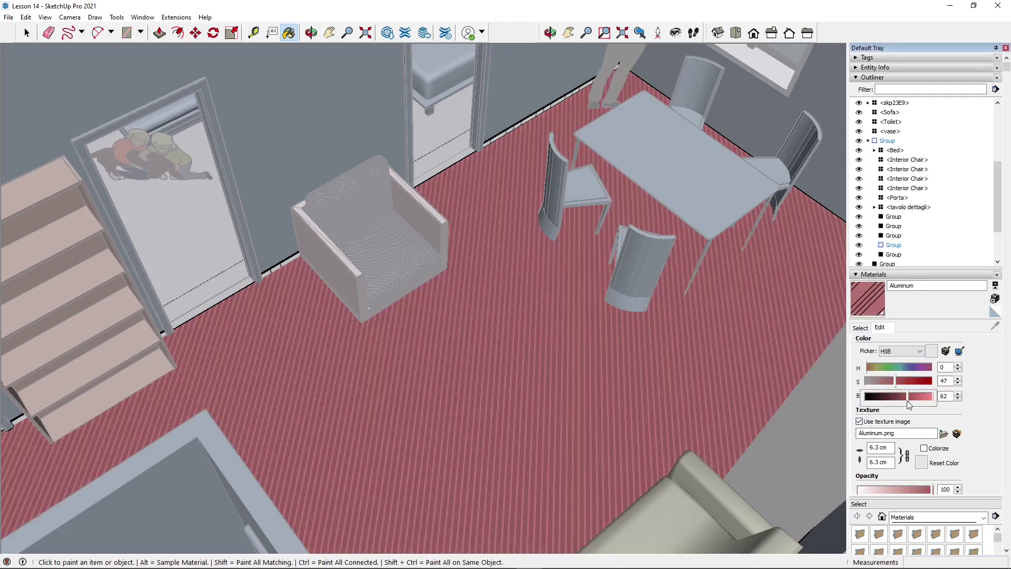
pyautogui.click(919, 396)
pyautogui.click(918, 381)
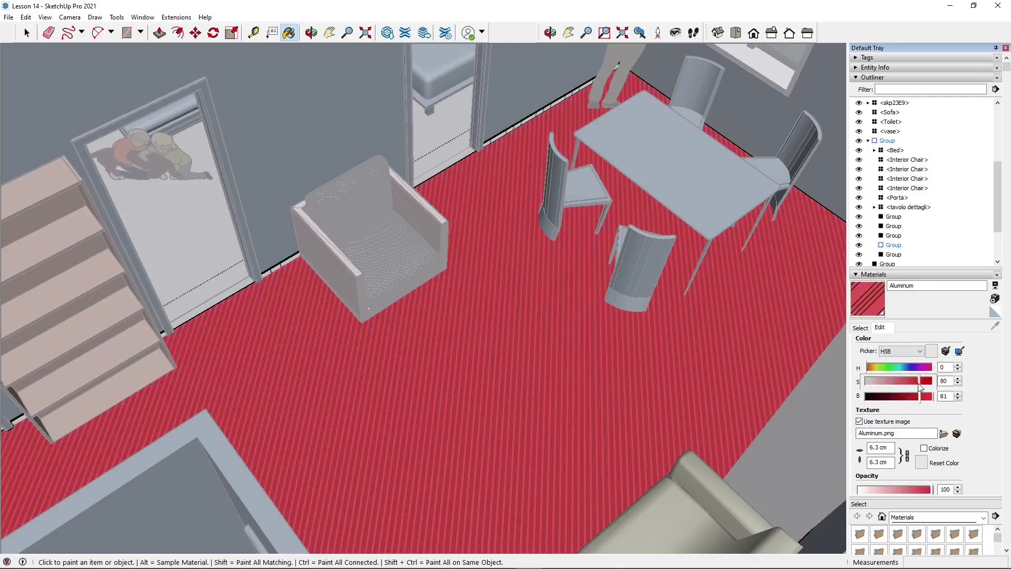
pyautogui.click(880, 307)
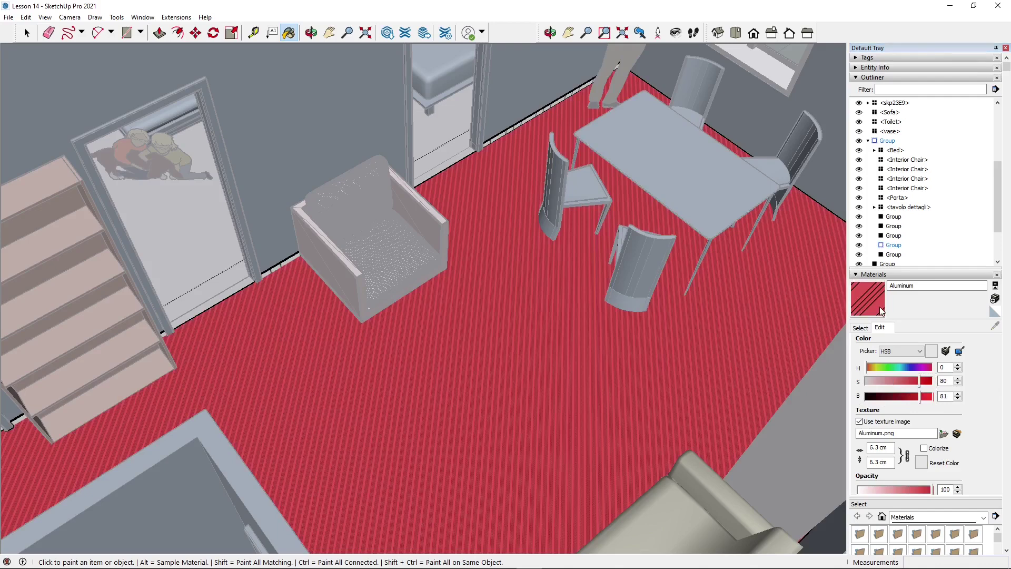
pyautogui.middleClick(518, 296)
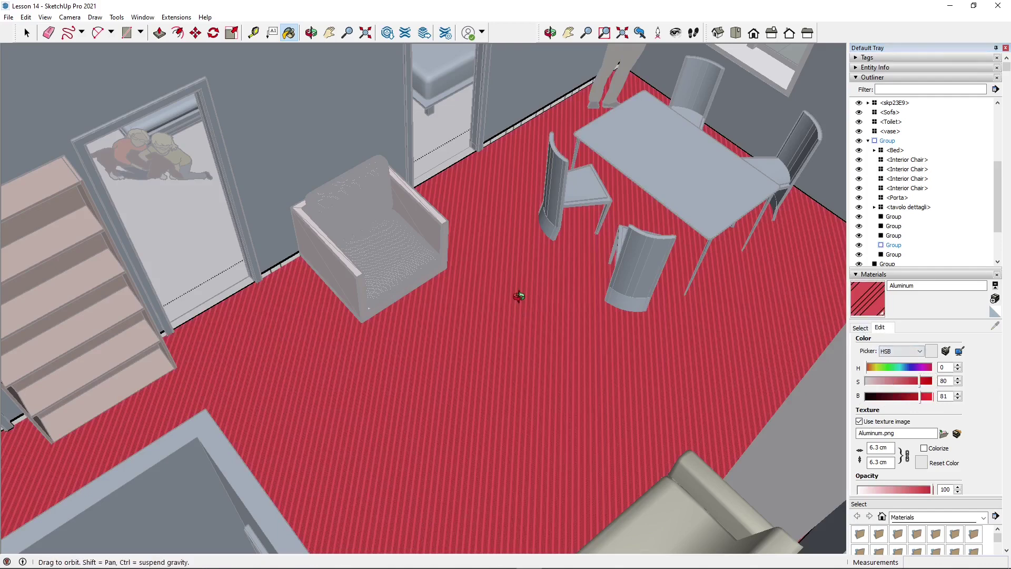
pyautogui.moveTo(518, 296); pyautogui.dragTo(527, 283, button='middle')
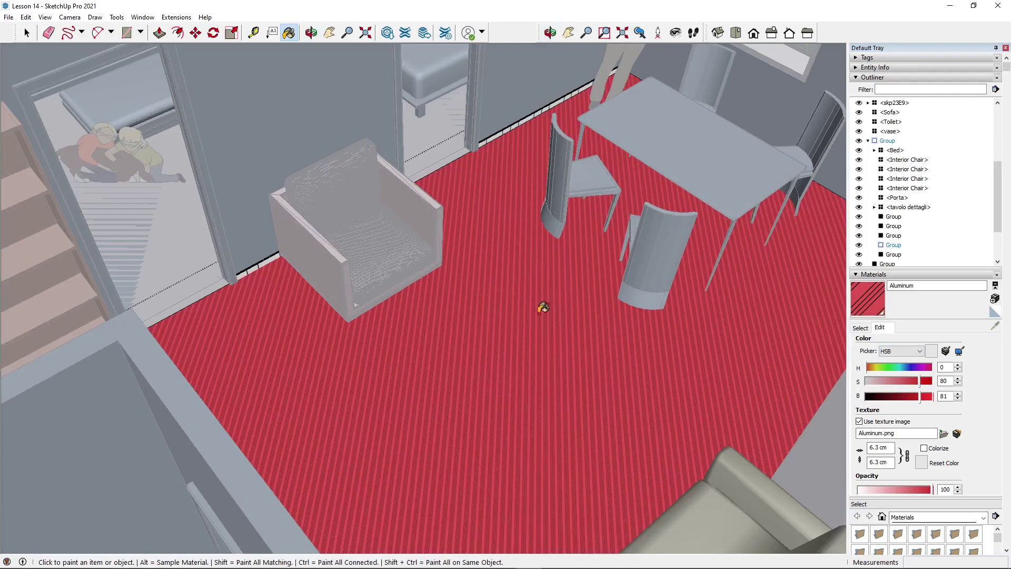
# Enlarge the Aluminum material's texture by setting its width to 30 cm with the proportions locked.
pyautogui.doubleClick(896, 436)
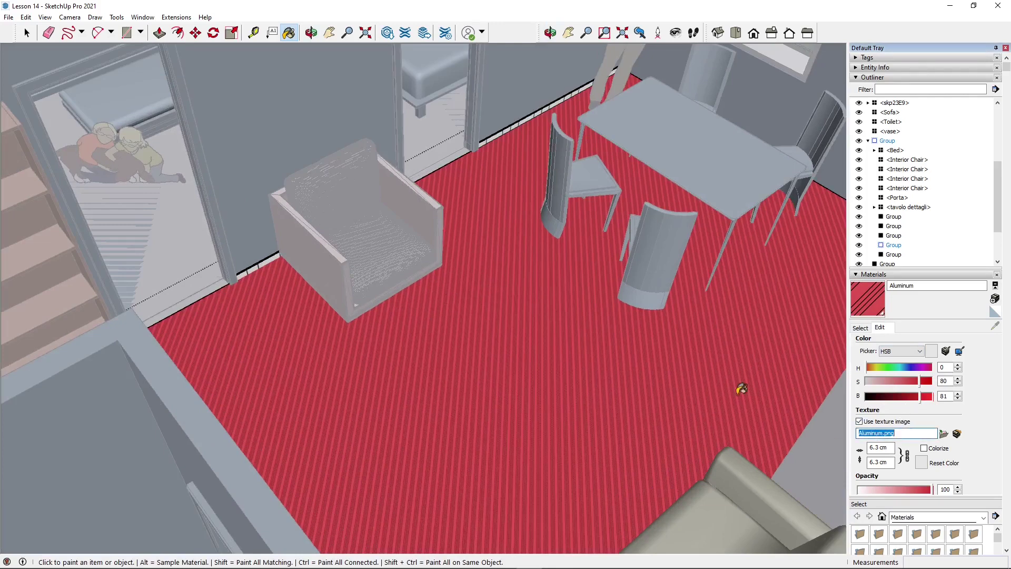
pyautogui.click(874, 448)
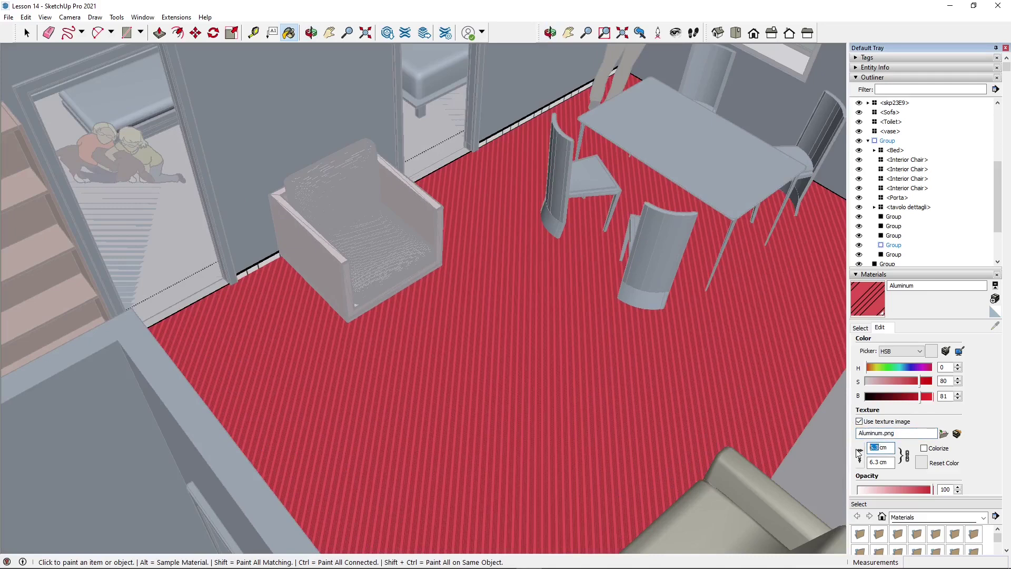
pyautogui.write('30')
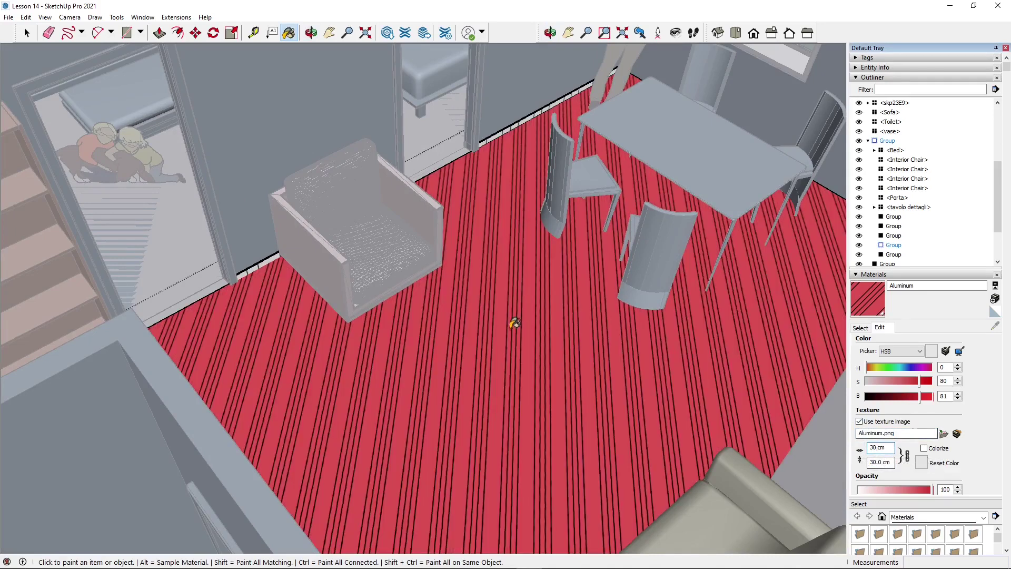
pyautogui.moveTo(622, 407); pyautogui.dragTo(680, 426, button='middle')
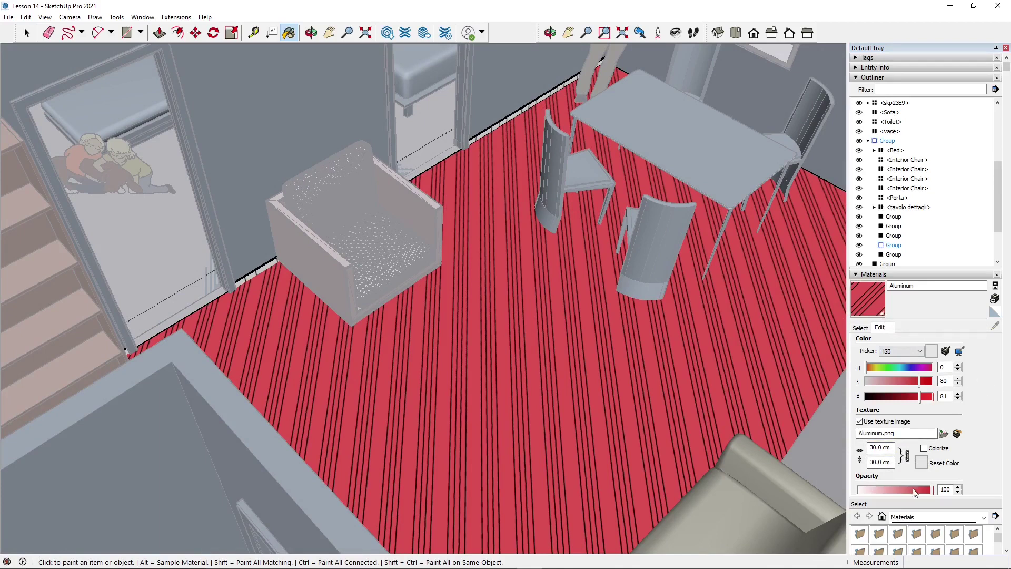
pyautogui.moveTo(890, 486); pyautogui.dragTo(916, 493)
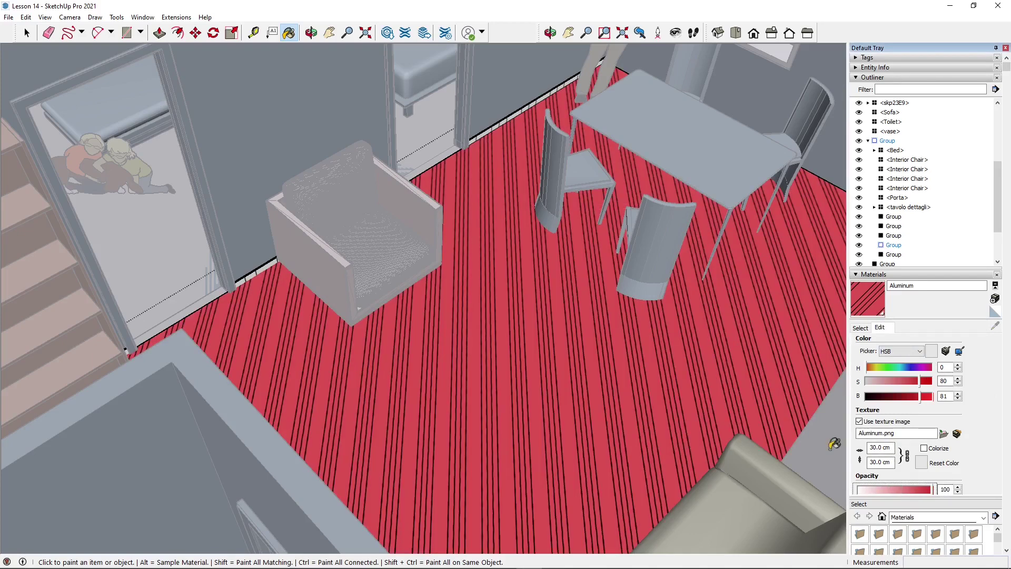
# Try Carpet Plush Forest from the Carpet, Fabrics, Leathers, Textiles and Wallpaper collection on the living-area floor.
pyautogui.moveTo(526, 334)
pyautogui.mouseDown(button='middle')
pyautogui.moveTo(528, 343)
pyautogui.moveTo(526, 319)
pyautogui.mouseUp(button='middle')
pyautogui.scroll(-6, 526, 319)
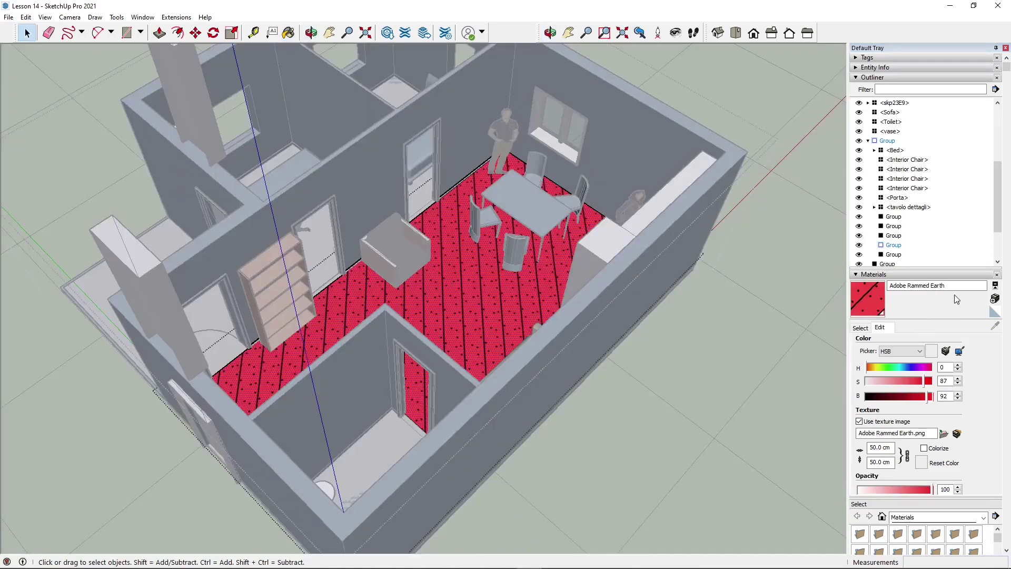
pyautogui.click(861, 327)
pyautogui.click(940, 343)
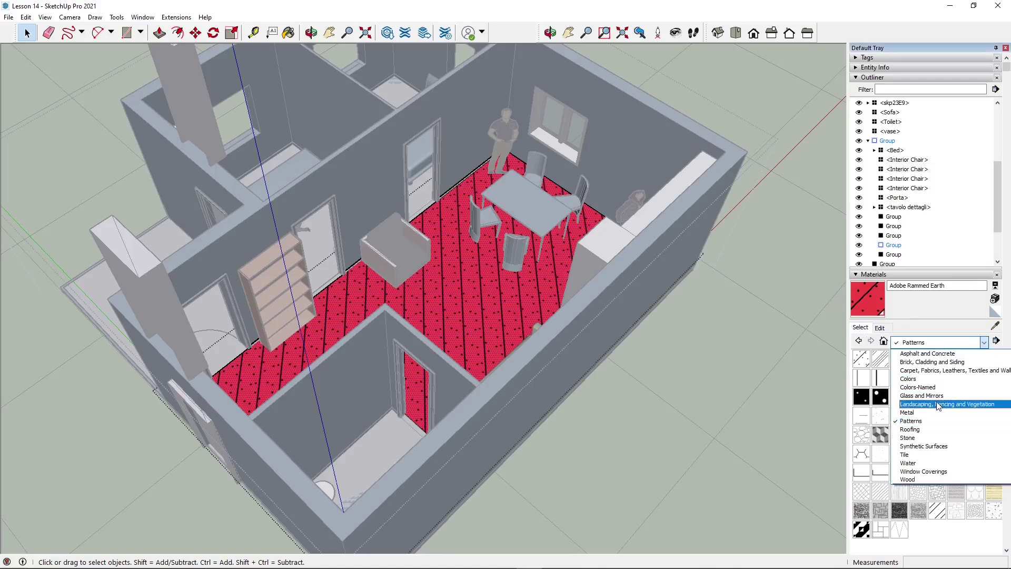
pyautogui.click(936, 371)
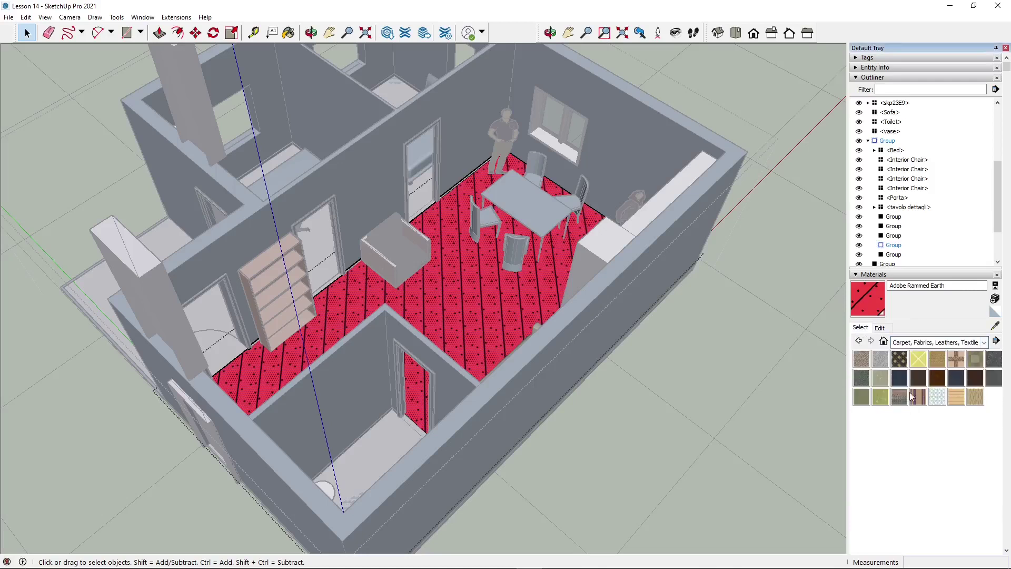
pyautogui.click(866, 381)
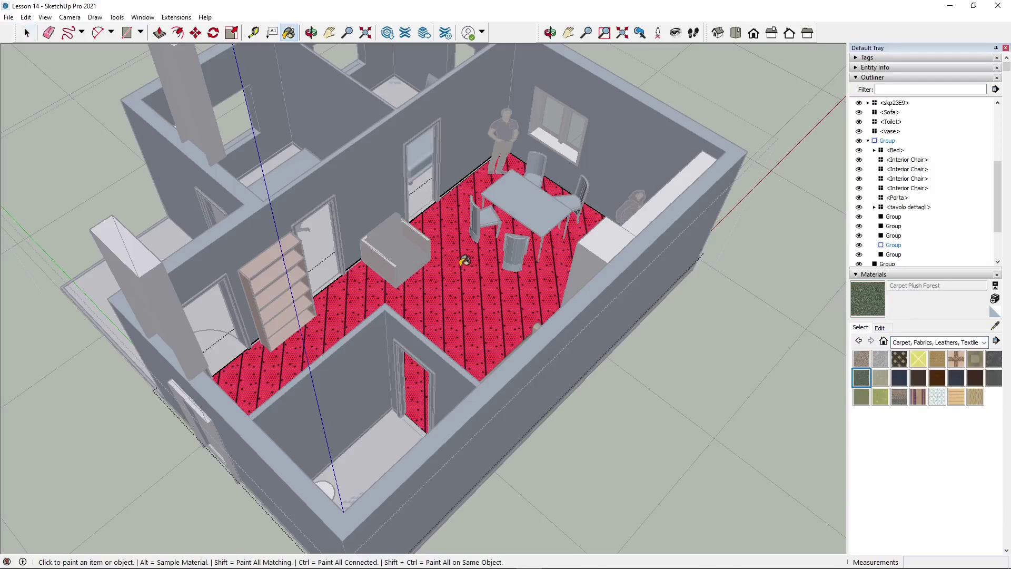
pyautogui.click(463, 260)
pyautogui.scroll(4, 453, 284)
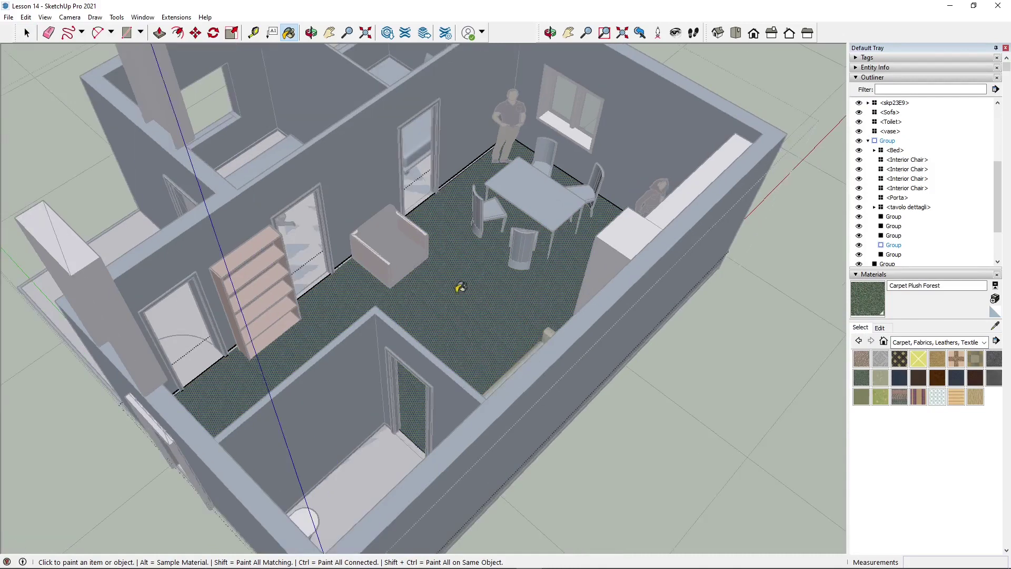
# Try the Suede Dark Gray and Wallpaper Stripe materials on the living-area floor in turn.
pyautogui.click(990, 377)
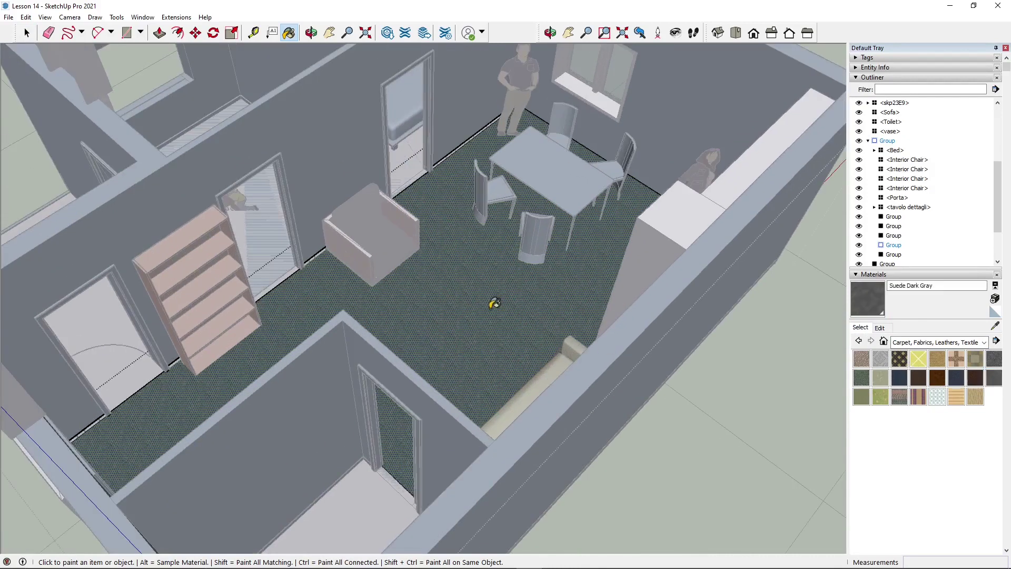
pyautogui.click(477, 305)
pyautogui.click(956, 399)
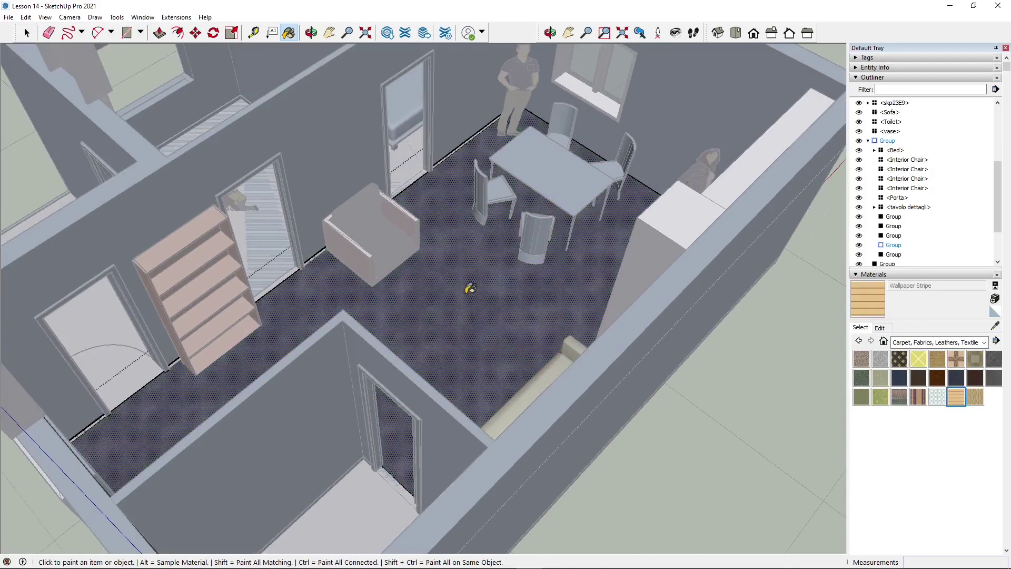
pyautogui.click(468, 288)
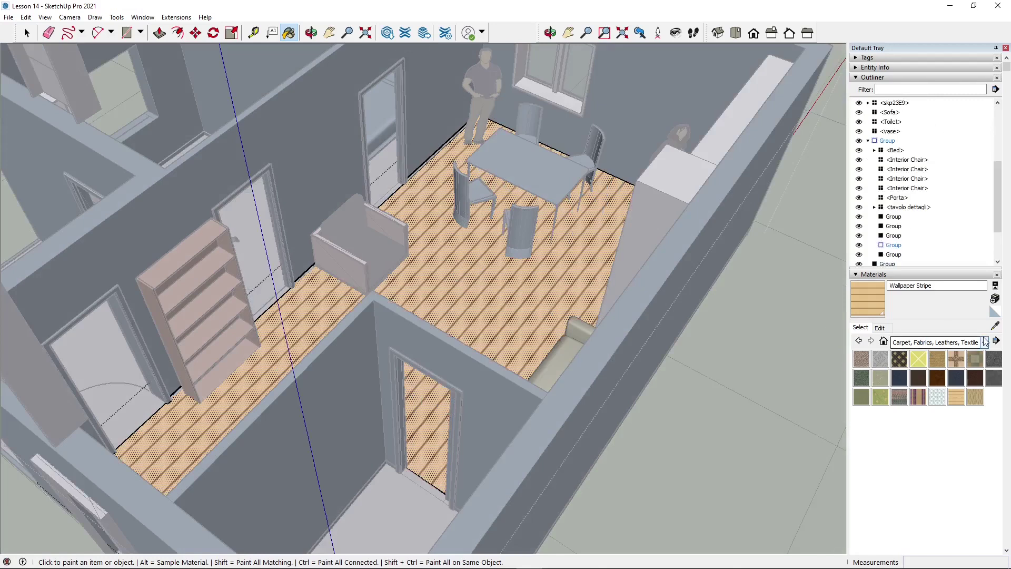
# Paint the living-area floor with the Wood Floor material from the Wood collection.
pyautogui.click(984, 343)
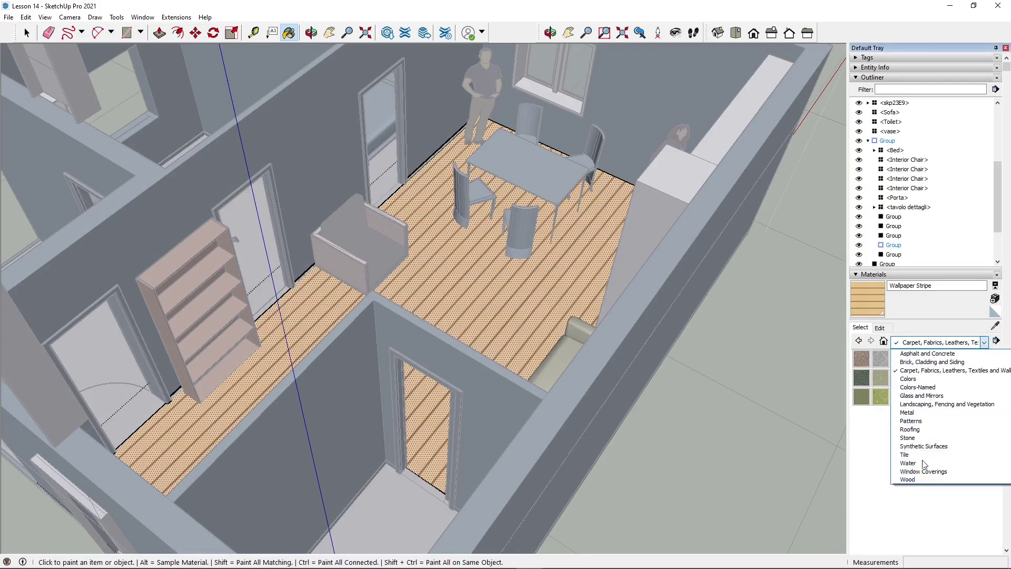
pyautogui.click(919, 481)
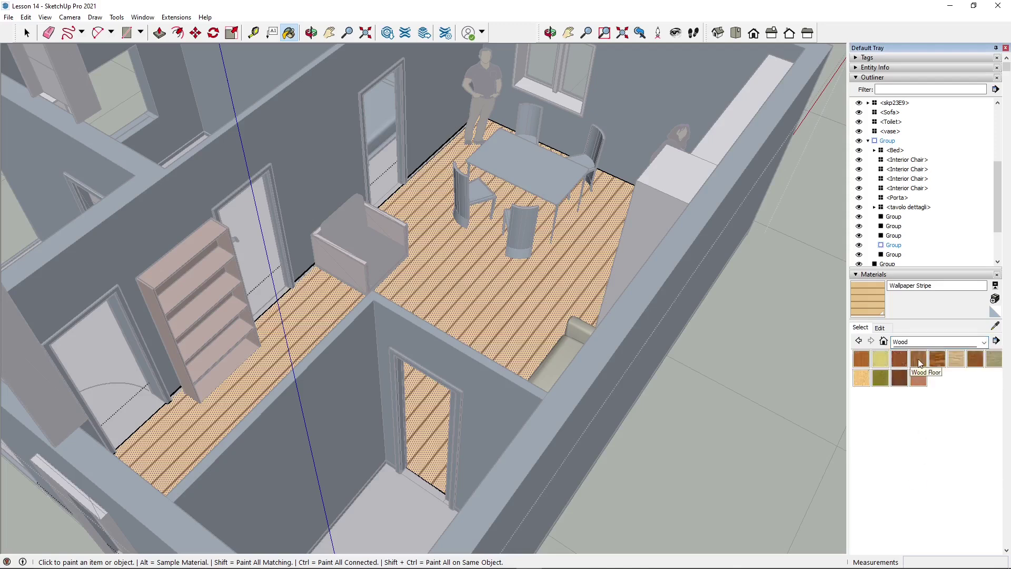
pyautogui.click(919, 359)
pyautogui.click(494, 233)
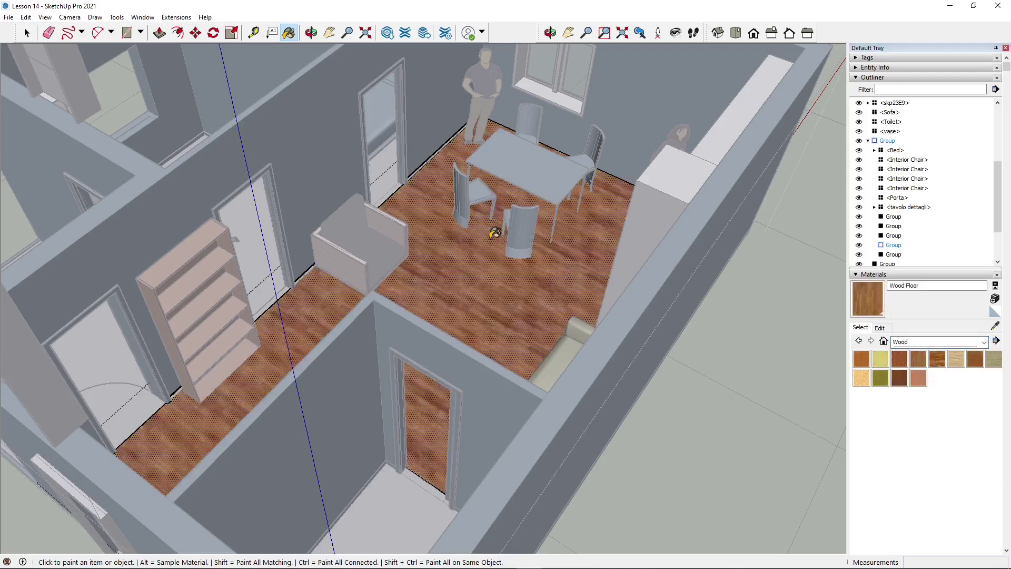
# Try Wood Veneer 02, Wood Veneer 01, Wood Lumber ButtJoined and Wood Bamboo on the living-area floor in turn.
pyautogui.click(919, 378)
pyautogui.click(539, 307)
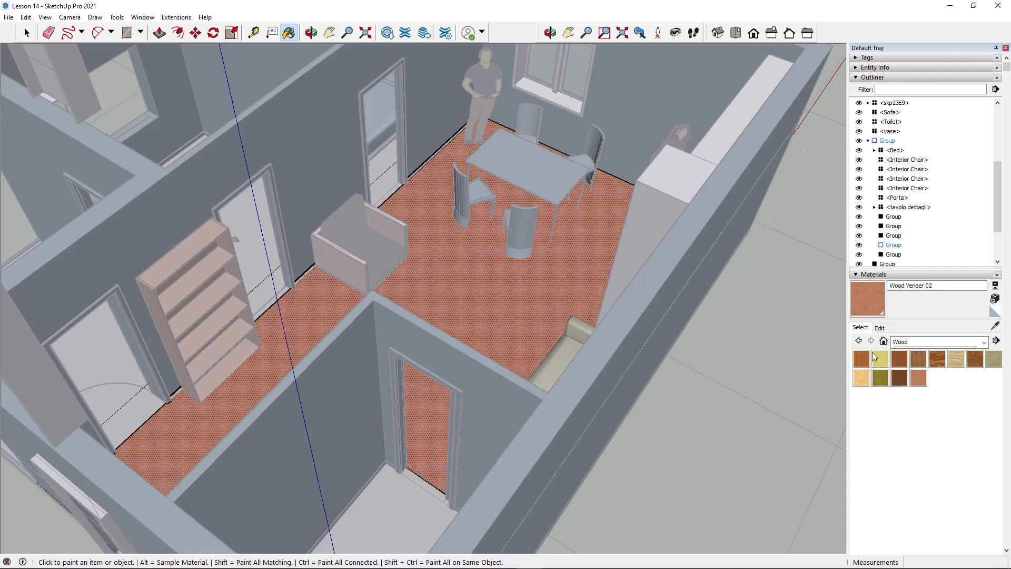
pyautogui.click(899, 378)
pyautogui.click(501, 302)
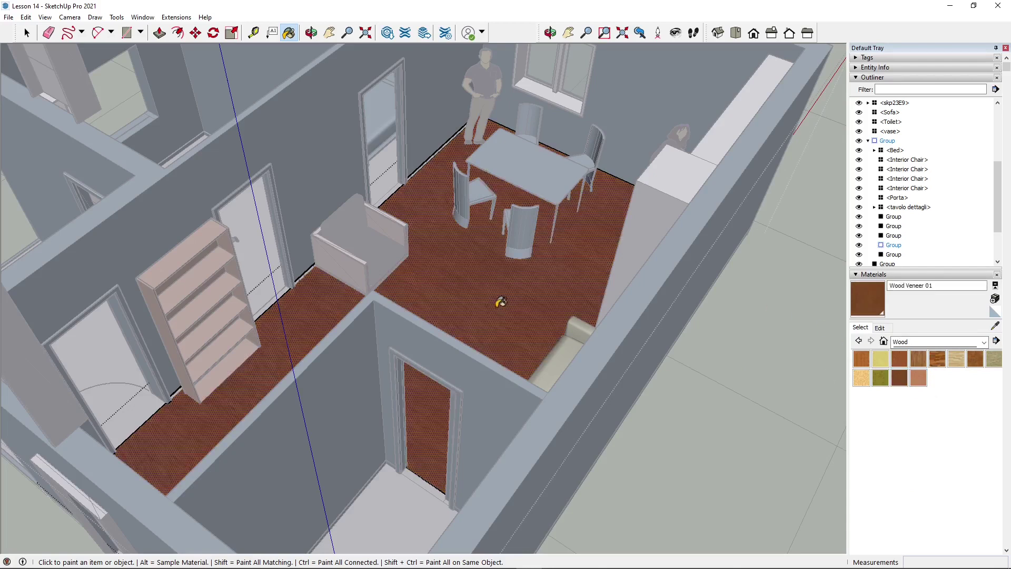
pyautogui.click(994, 358)
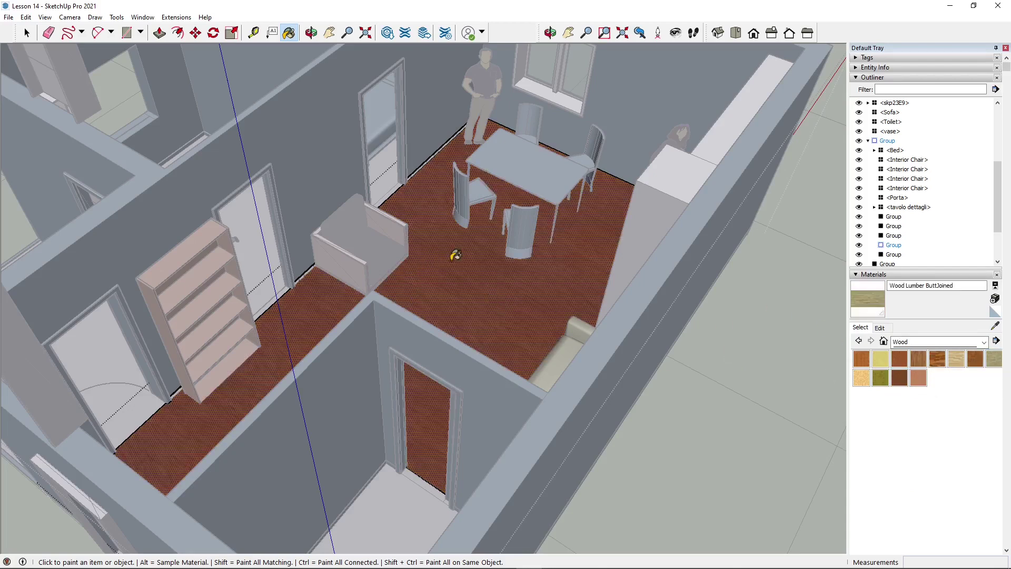
pyautogui.click(456, 255)
pyautogui.click(861, 359)
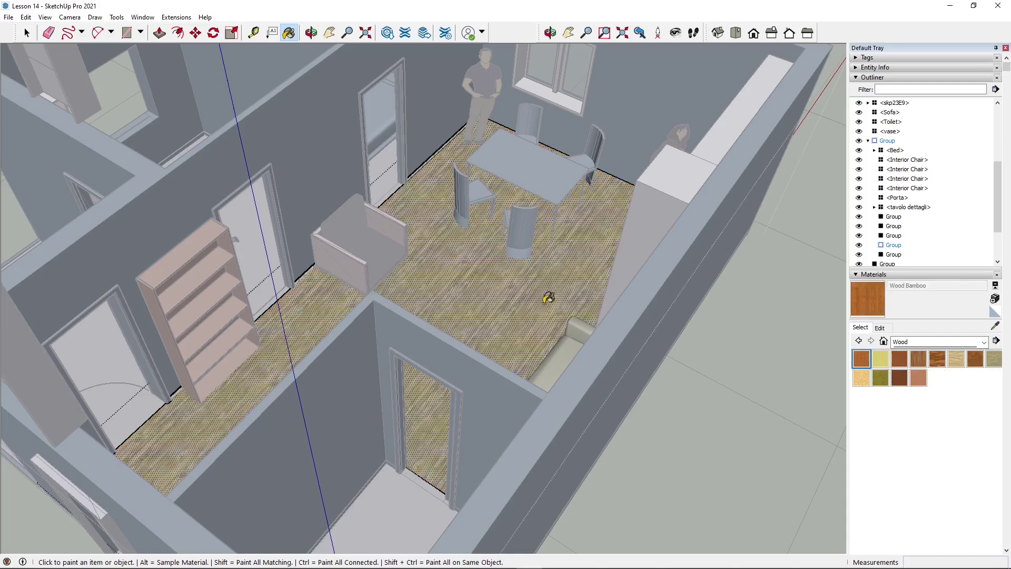
pyautogui.click(545, 296)
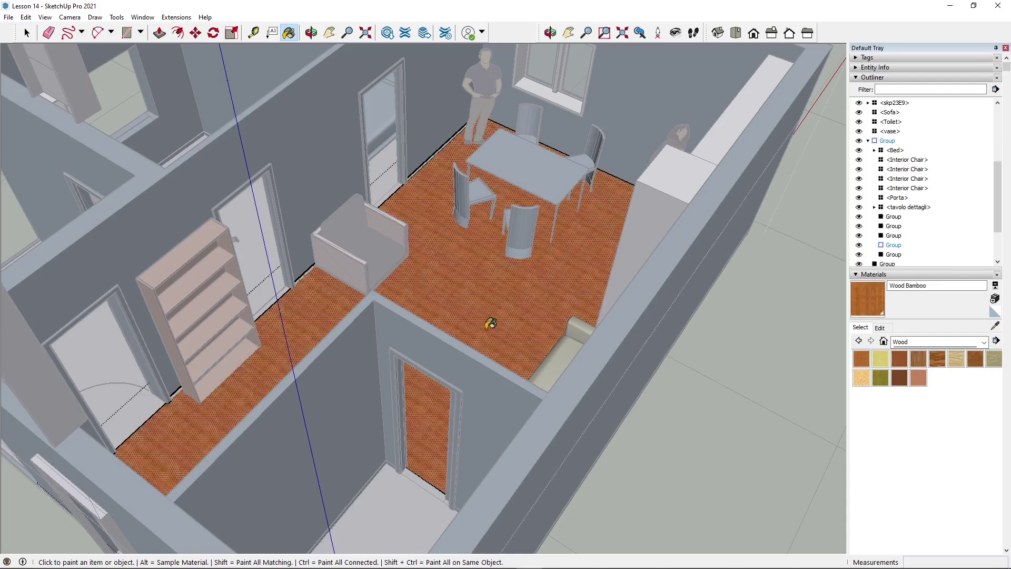
# Repaint the living-area floor with Wood Floor and view the room from another angle.
pyautogui.click(917, 362)
pyautogui.click(523, 294)
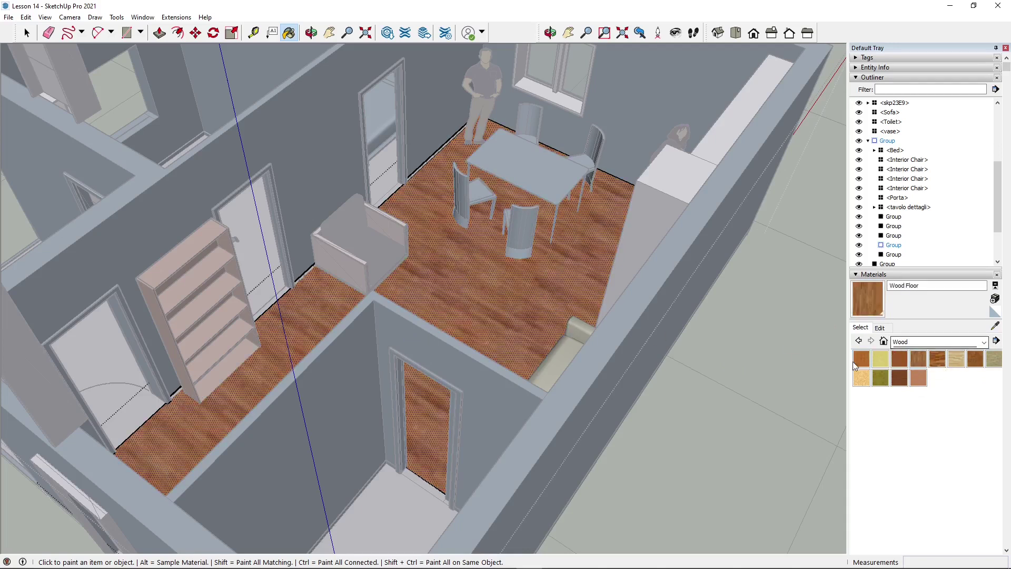
pyautogui.press('o')
pyautogui.moveTo(567, 377); pyautogui.dragTo(629, 359)
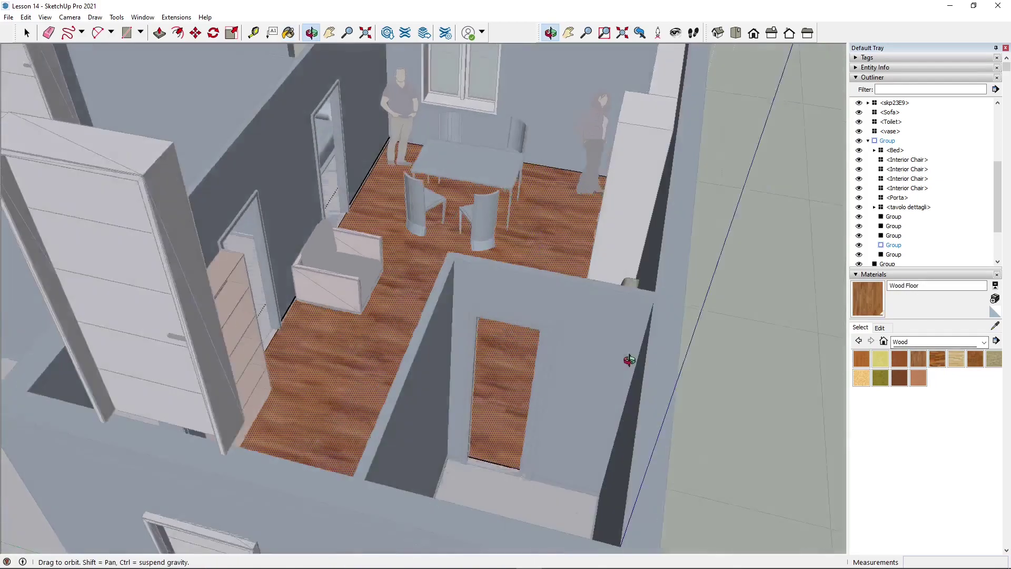